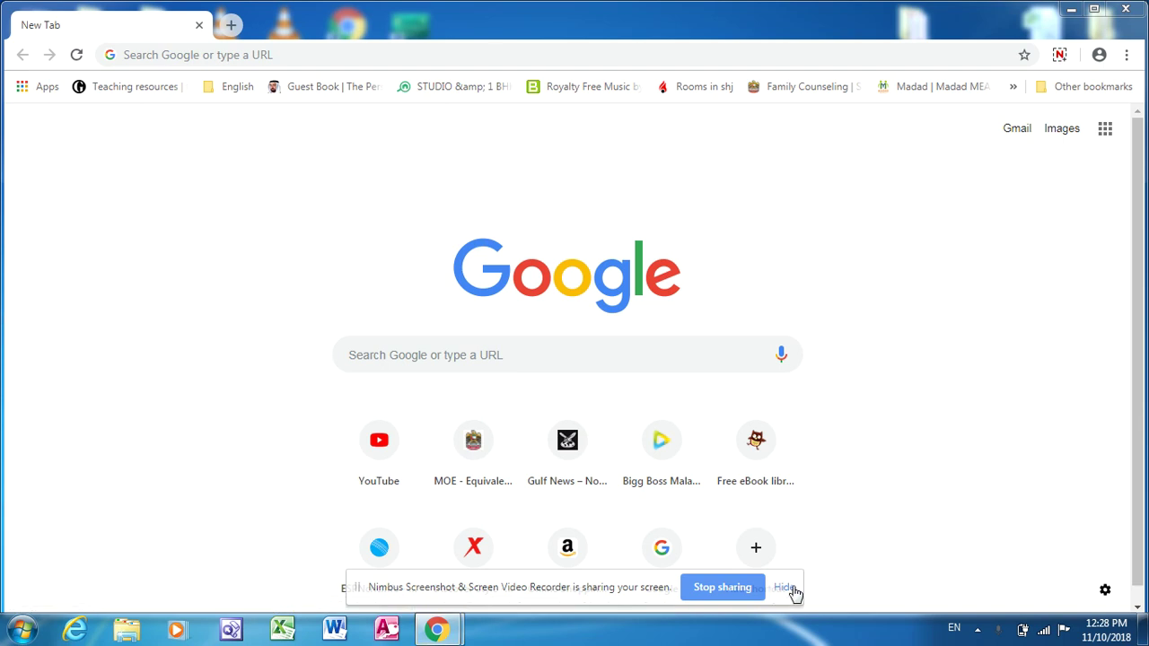
Dismiss the Nimbus screen-sharing notice and focus Chrome's address bar.
click(786, 588)
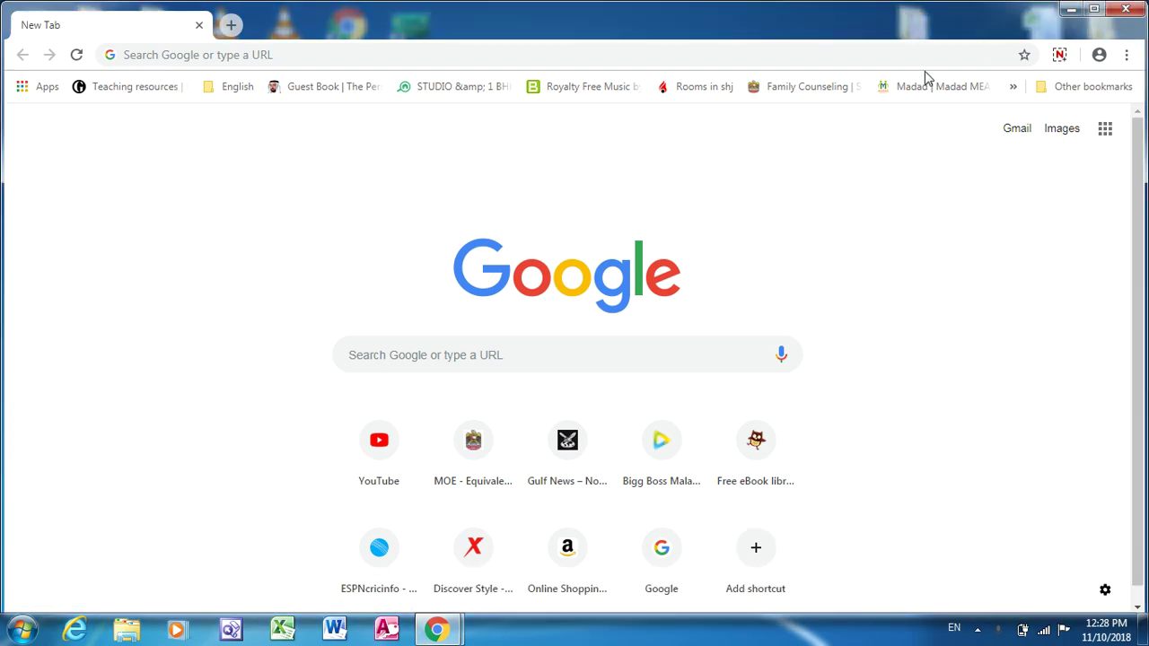
click(388, 59)
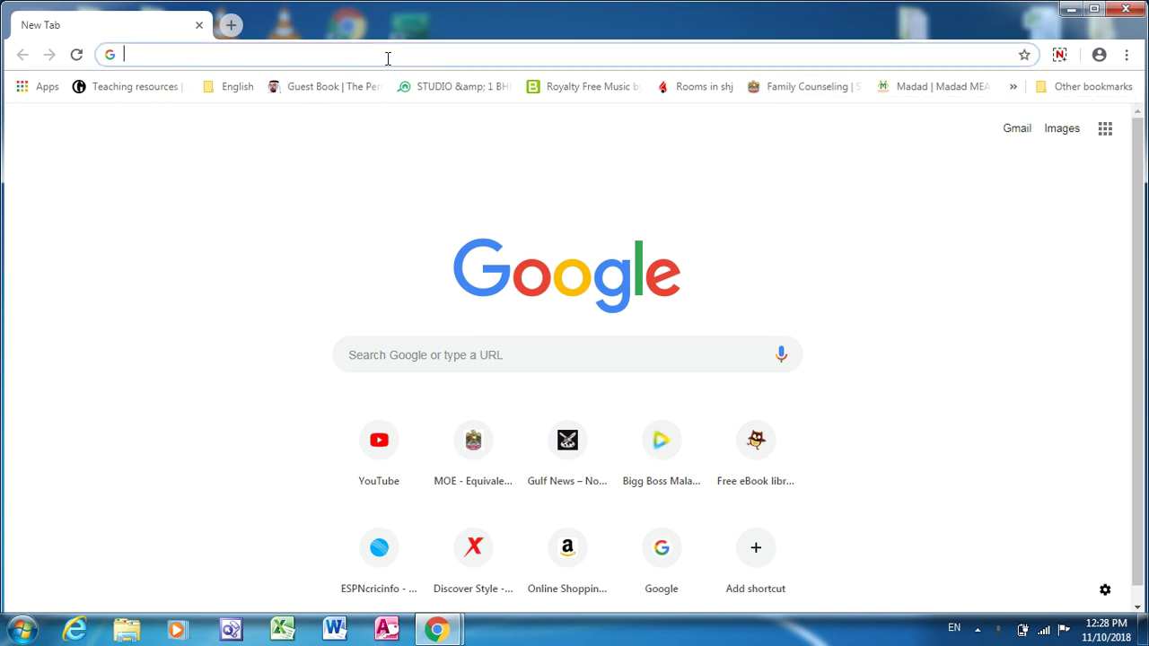
Minimize Chrome and launch Tarsia from the Start menu.
click(1072, 10)
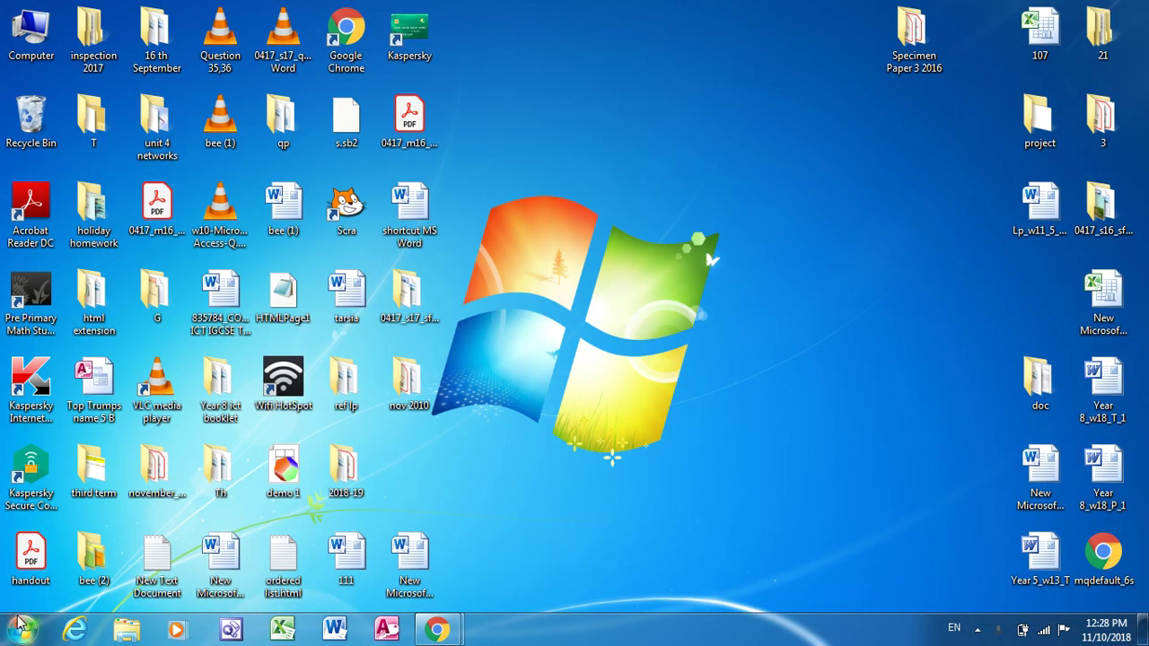
click(27, 630)
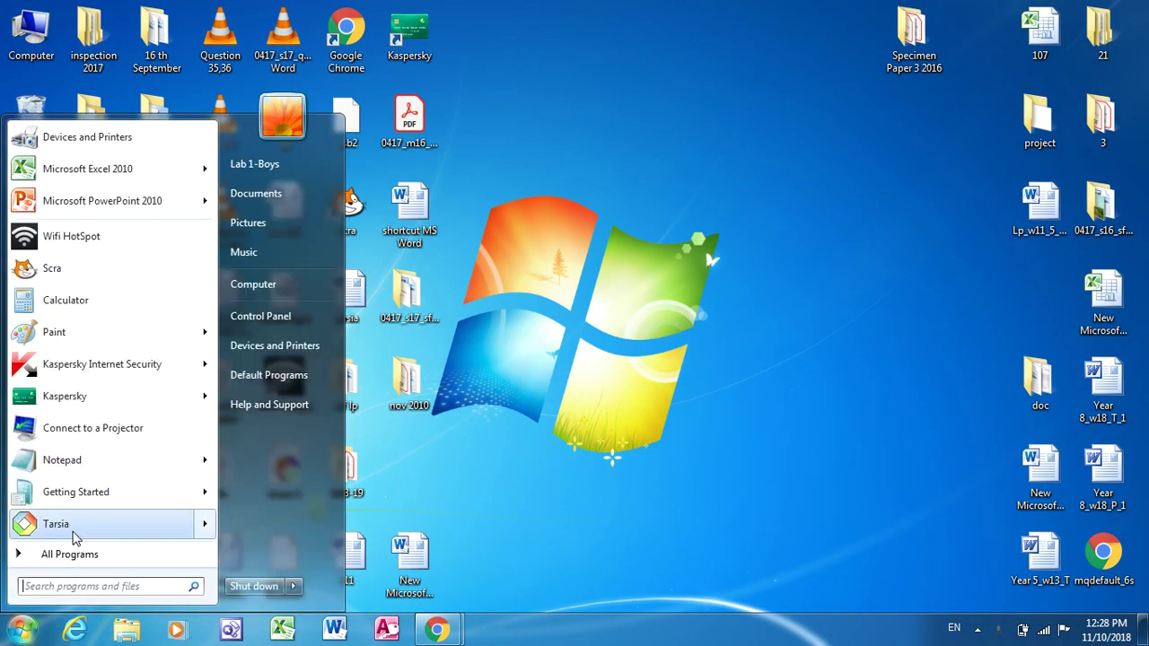
mouse_move(81, 533)
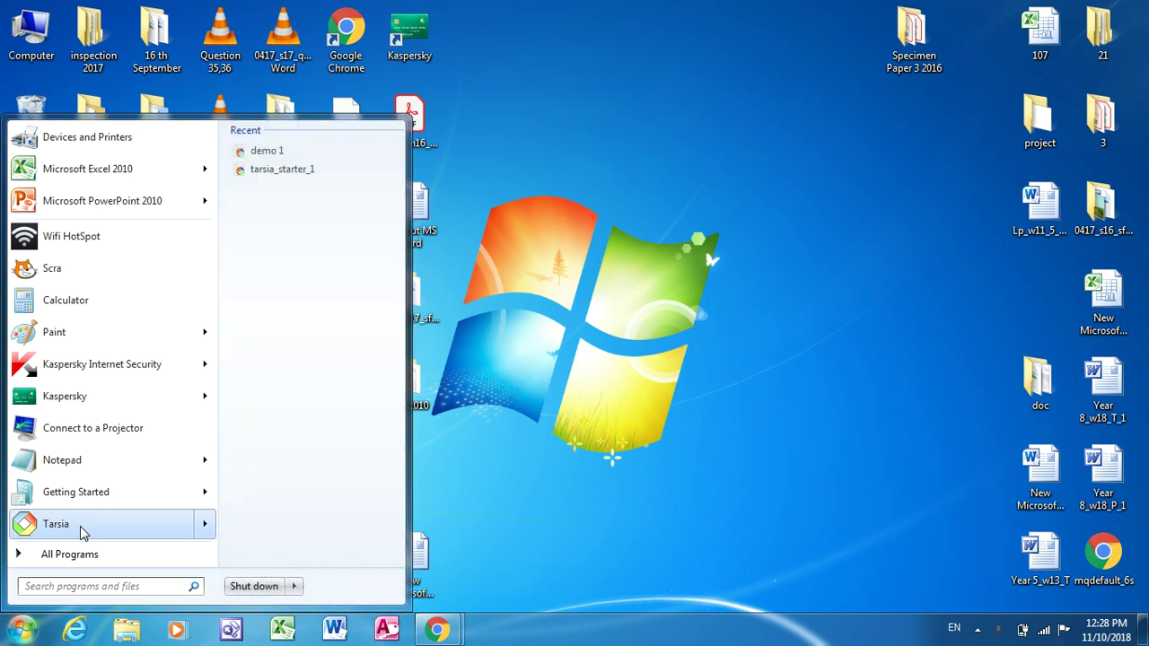
click(81, 532)
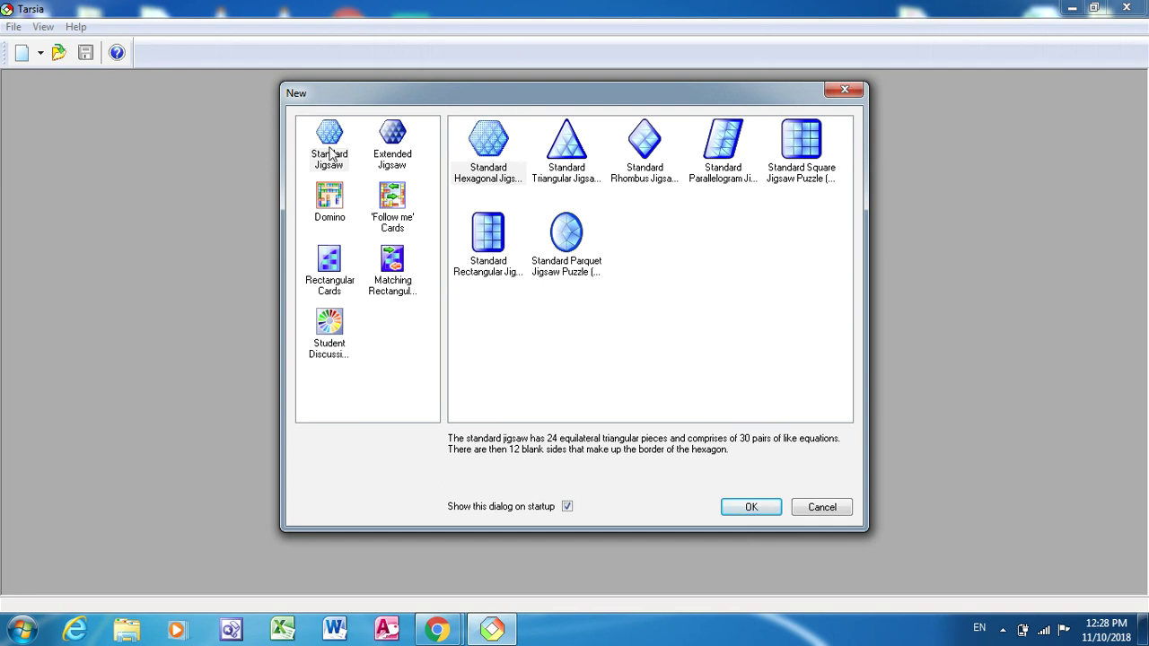
Create a new puzzle from the 16-piece Standard Triangular Jigsaw template.
click(566, 151)
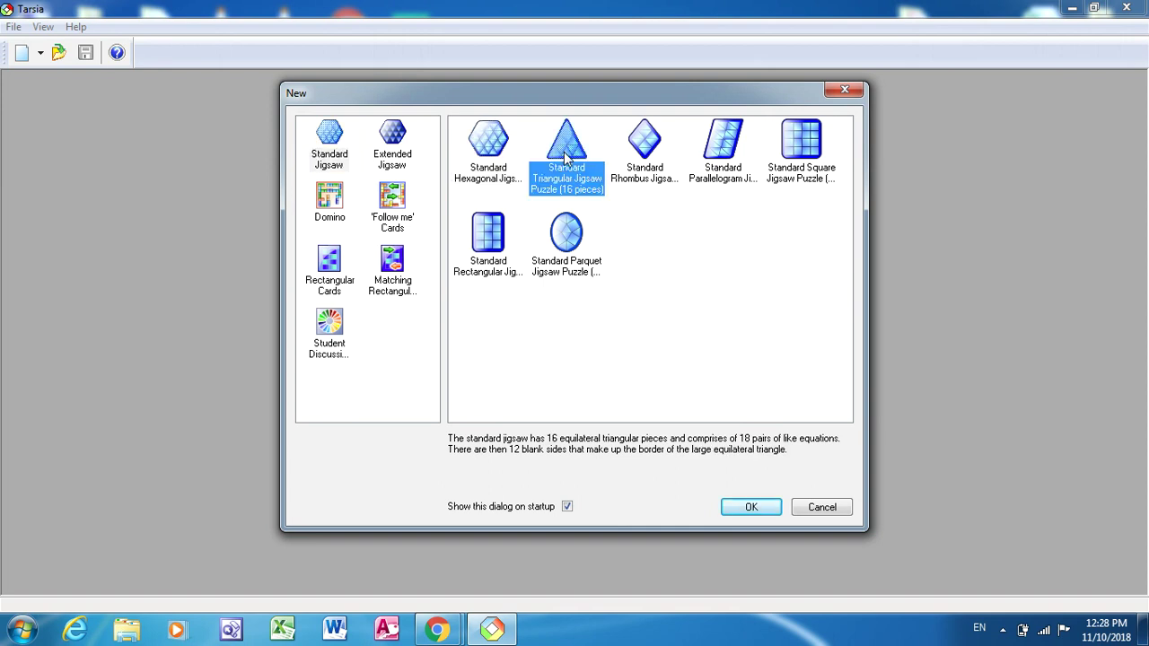
click(758, 516)
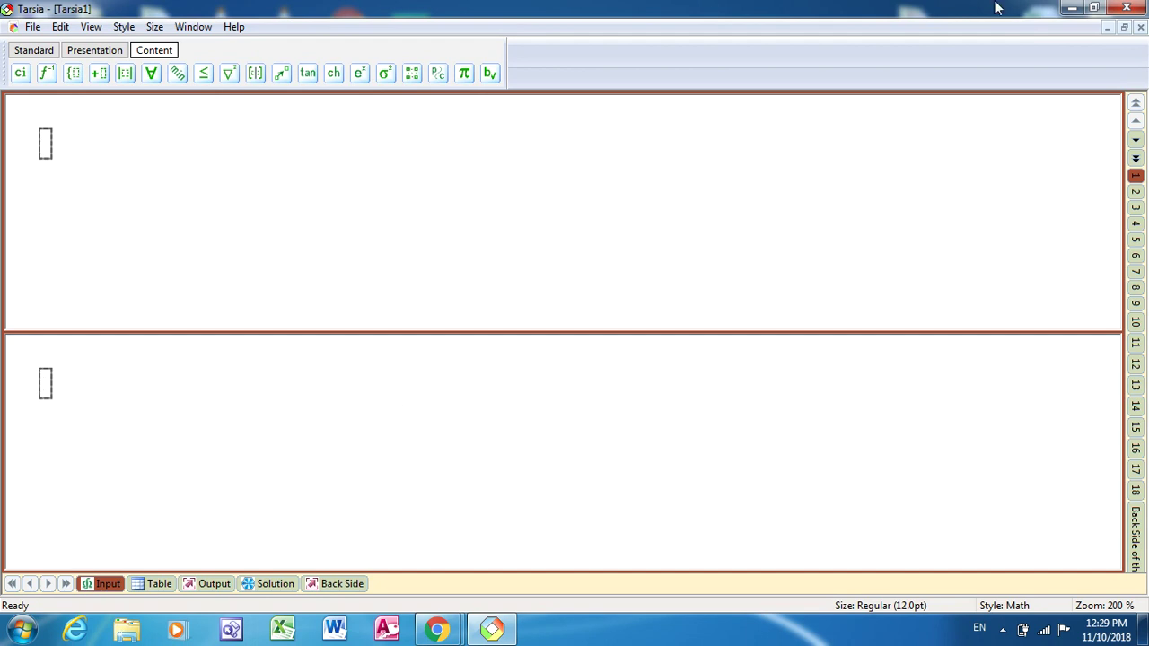
Open the shortcut MS Word document, make the table rows taller, and copy 'Save a file'.
click(1066, 13)
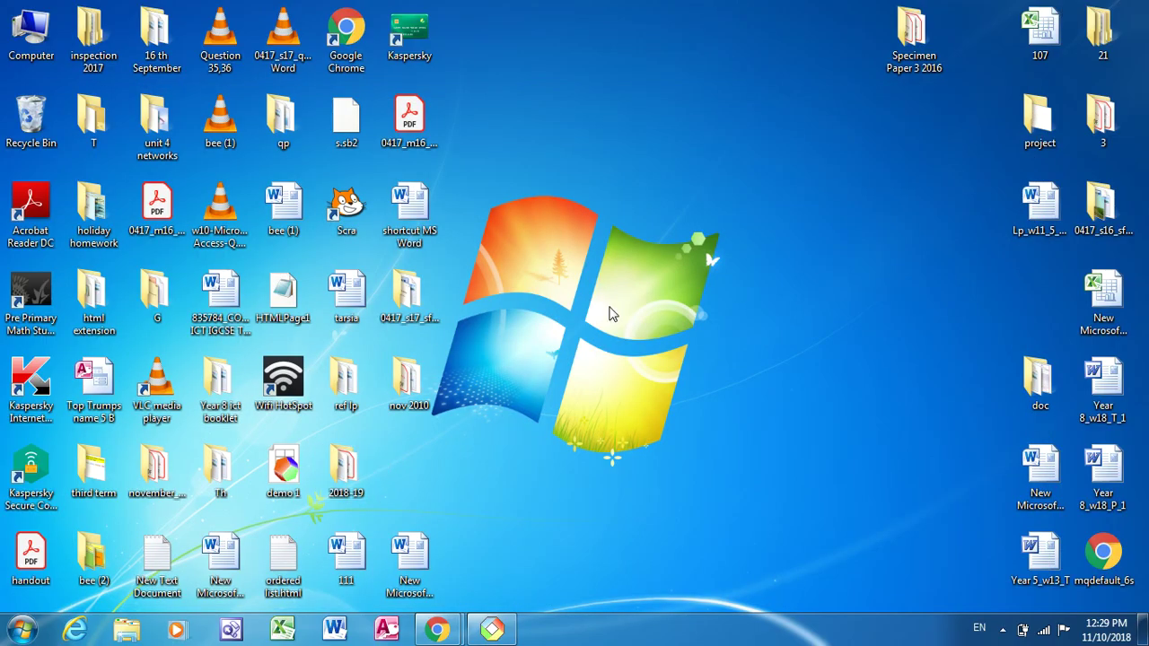
double_click(404, 206)
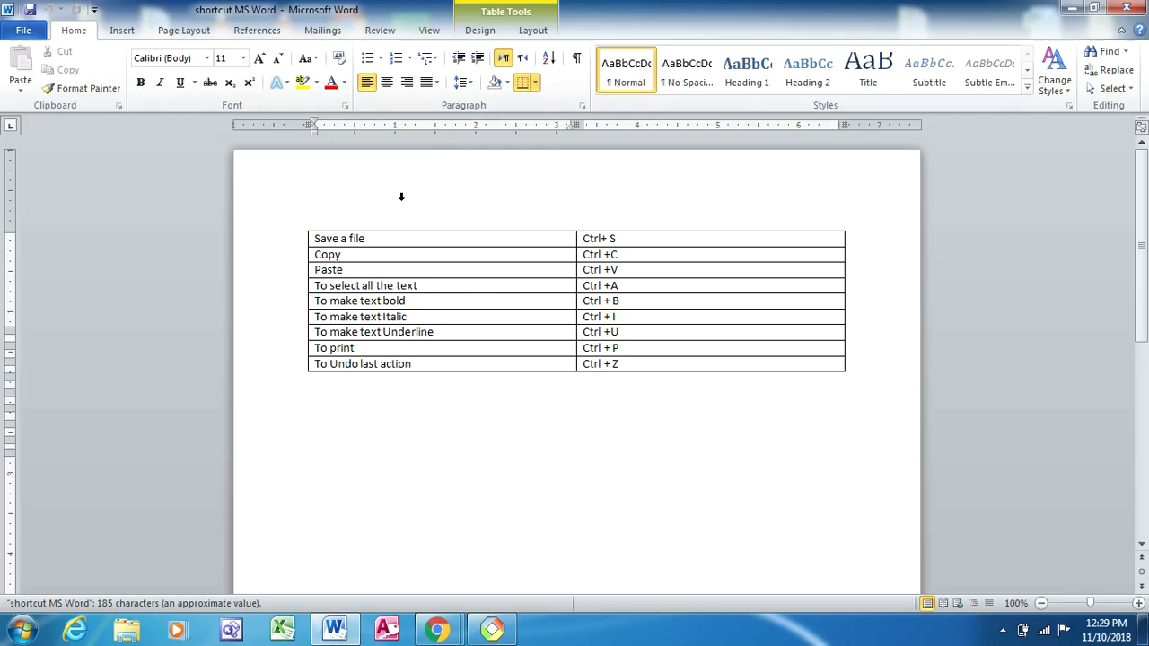
click(845, 376)
drag(845, 375, 844, 561)
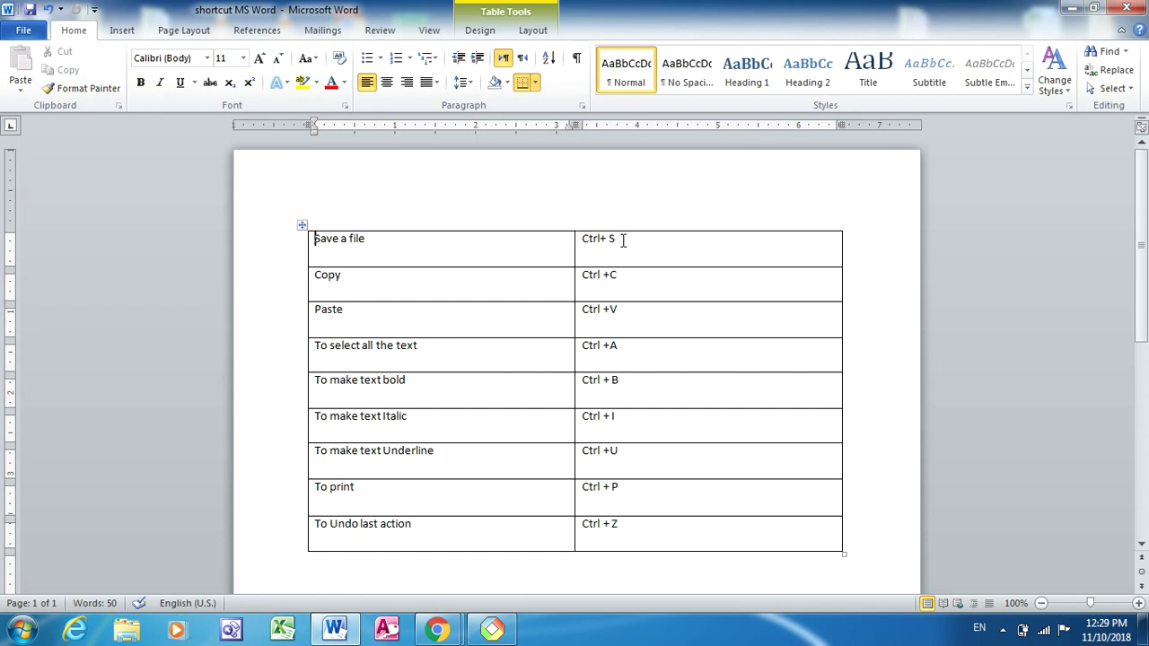
drag(374, 243, 309, 236)
key(ctrl+c)
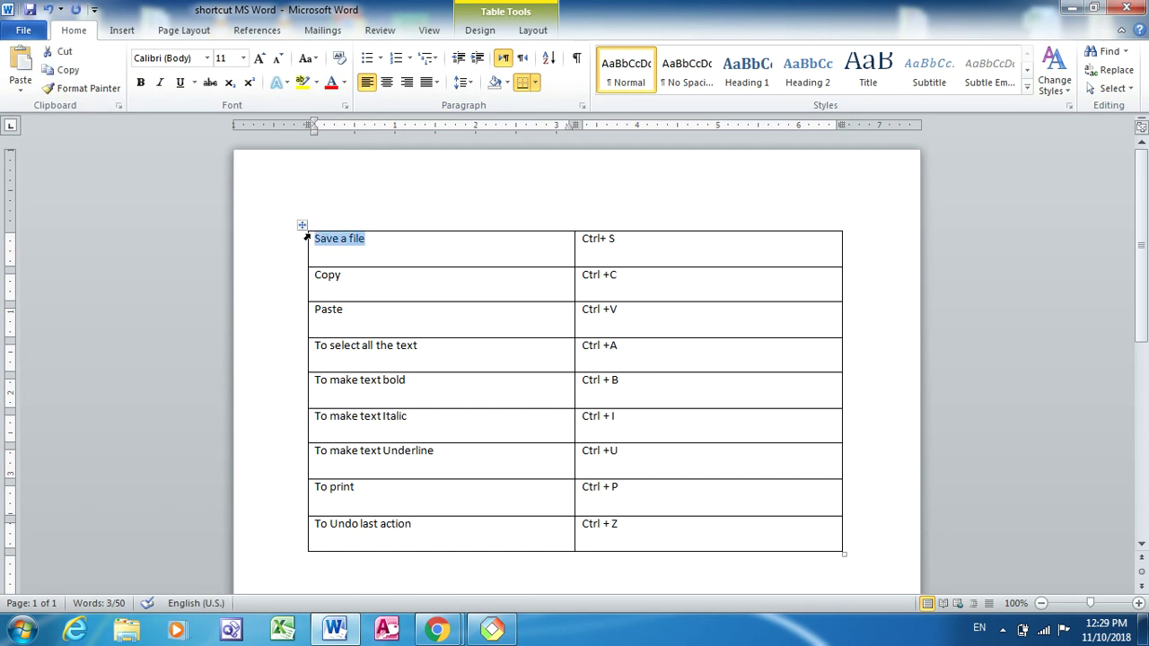
key(alt+Tab)
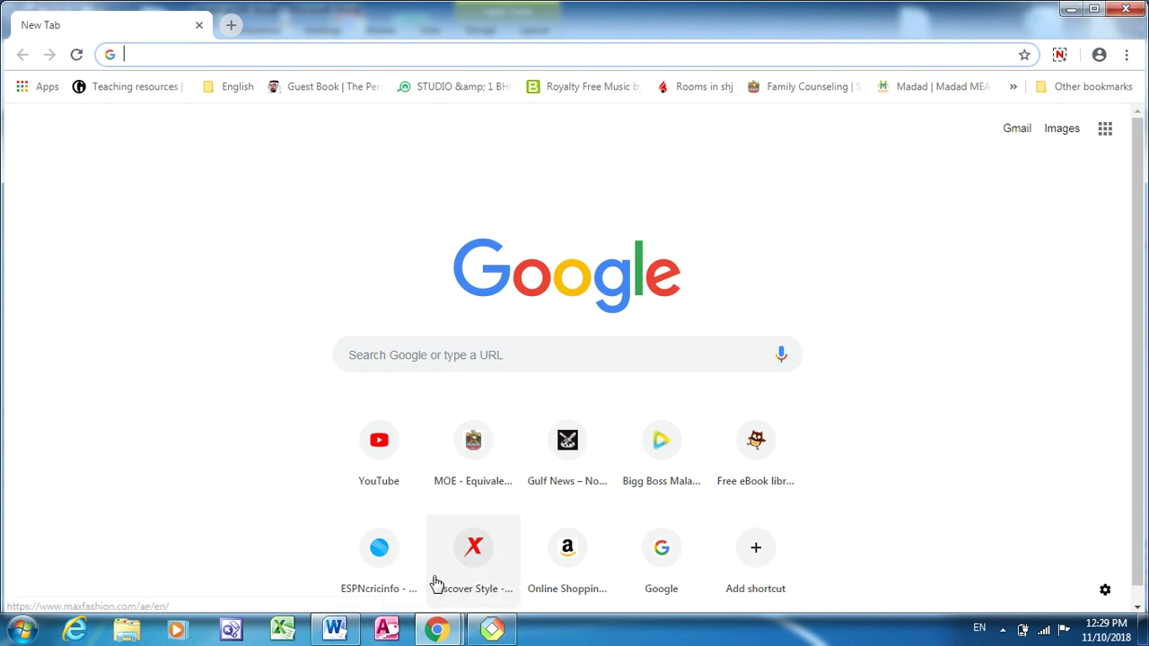
Paste 'Save a file' into pair 1's top box as plain text.
click(492, 629)
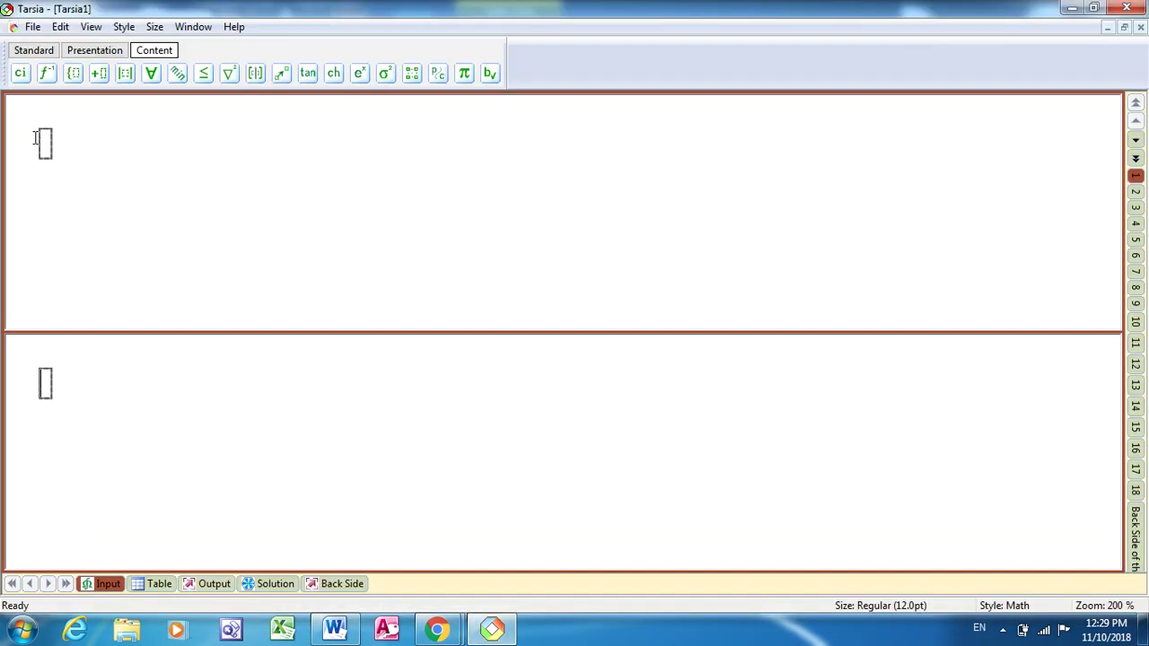
key(ctrl+v)
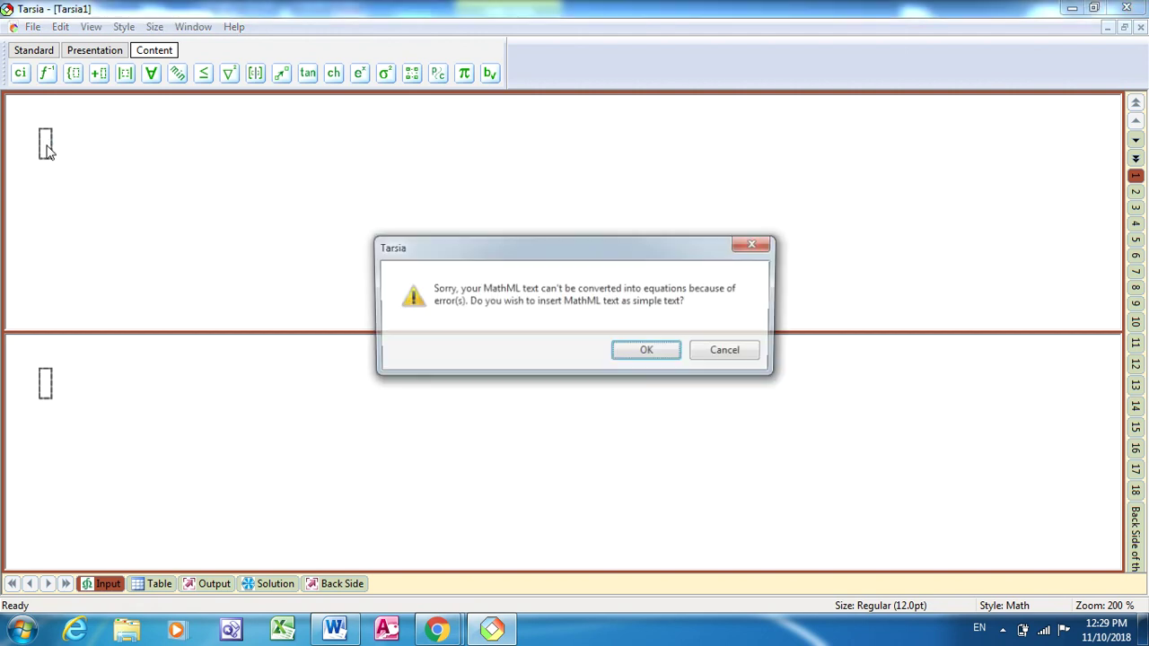
click(650, 351)
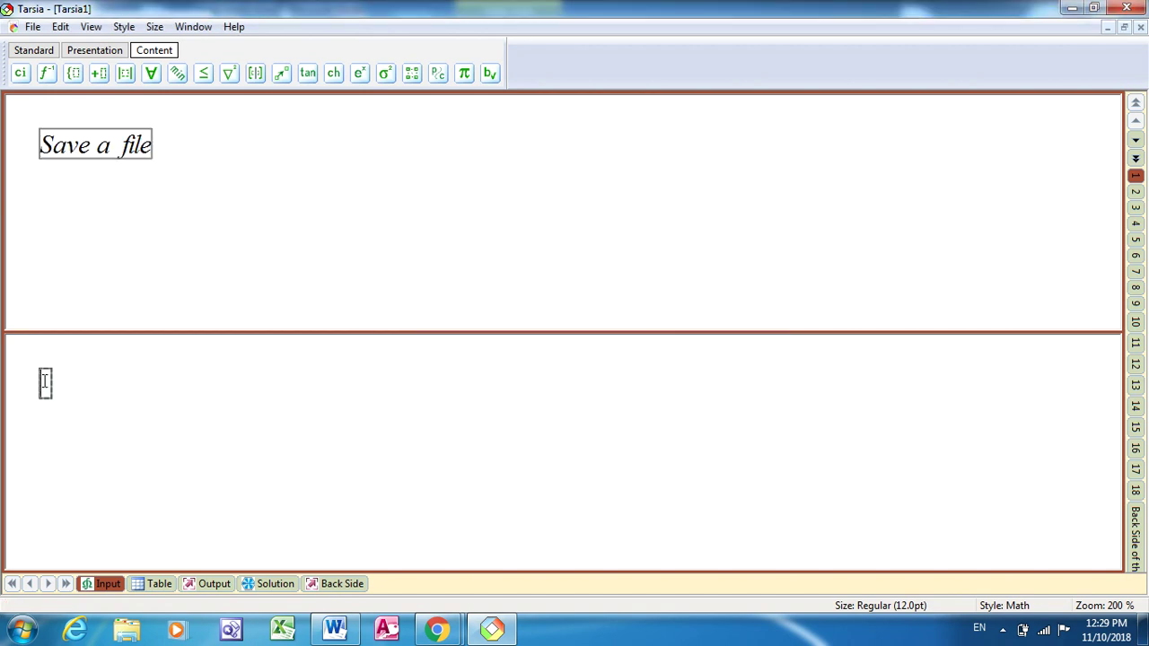
Copy 'Ctrl+ S' from Word into pair 1's answer box, then go to pair 2.
key(alt+Tab)
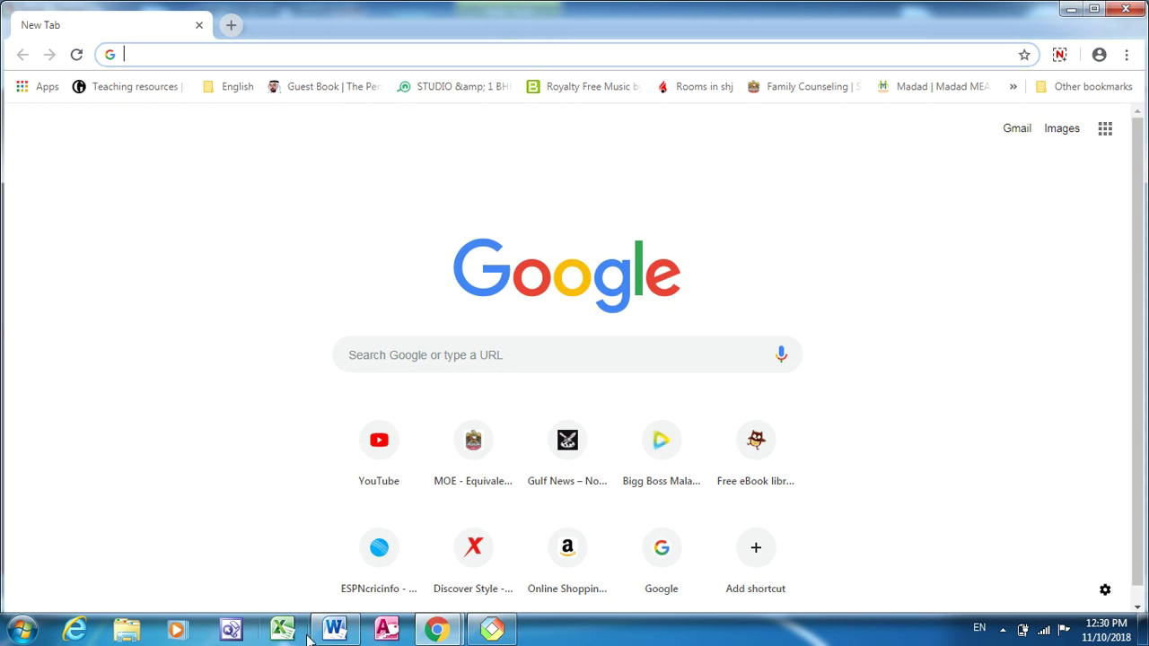
click(334, 630)
drag(636, 239, 584, 238)
key(ctrl+c)
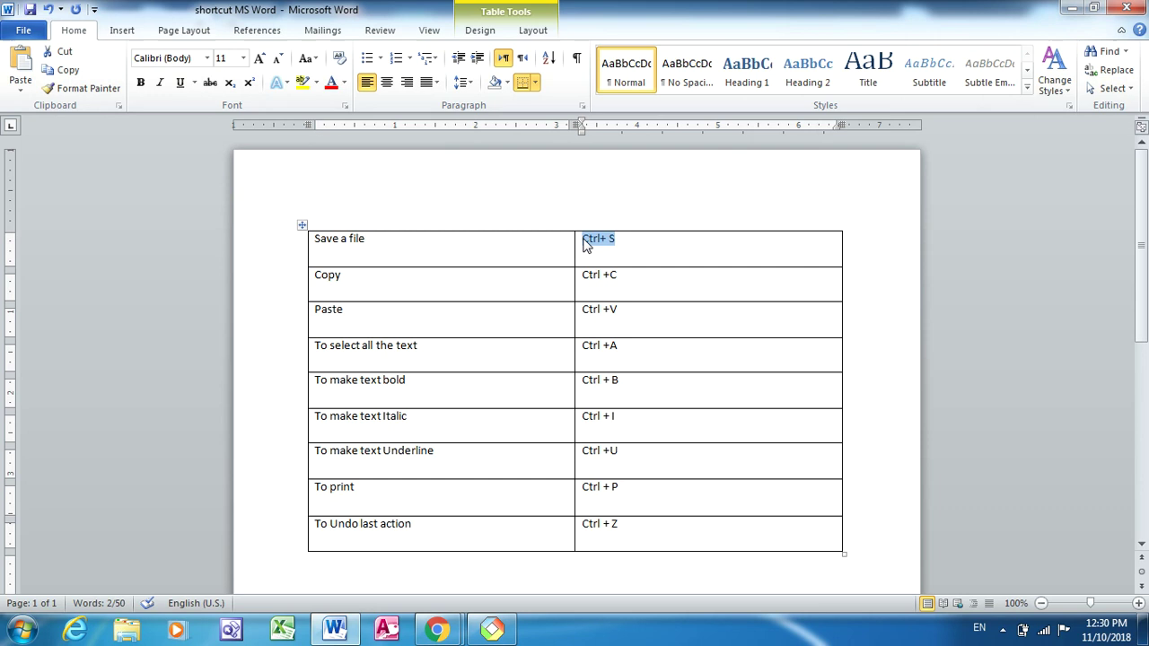
click(486, 631)
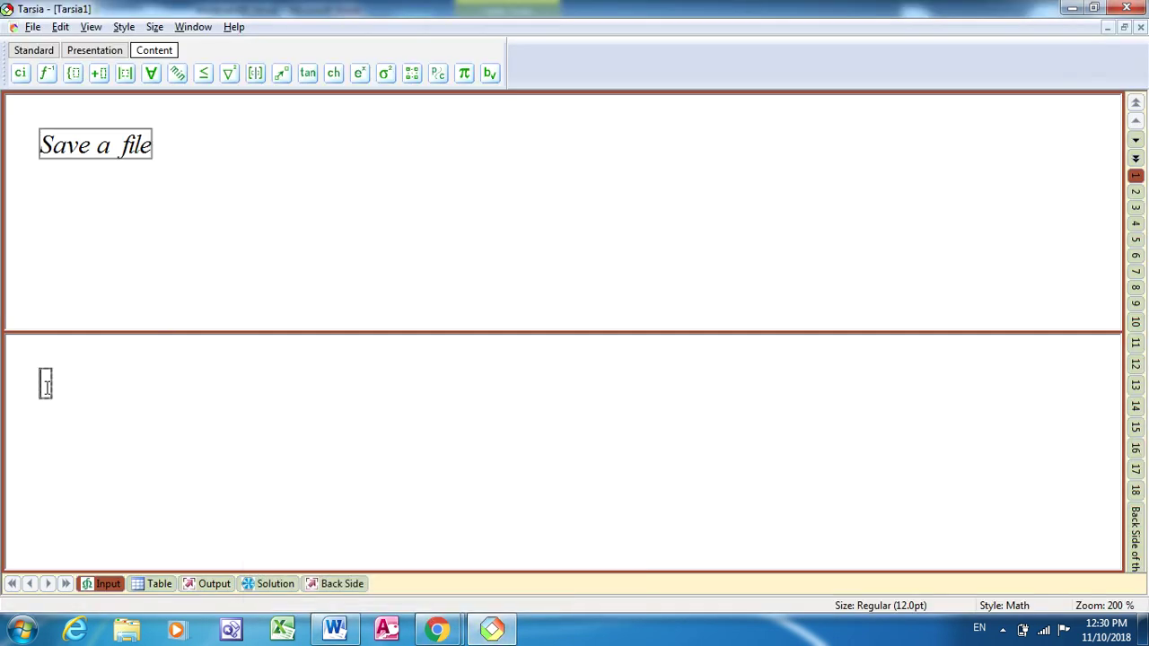
click(46, 386)
key(ctrl+v)
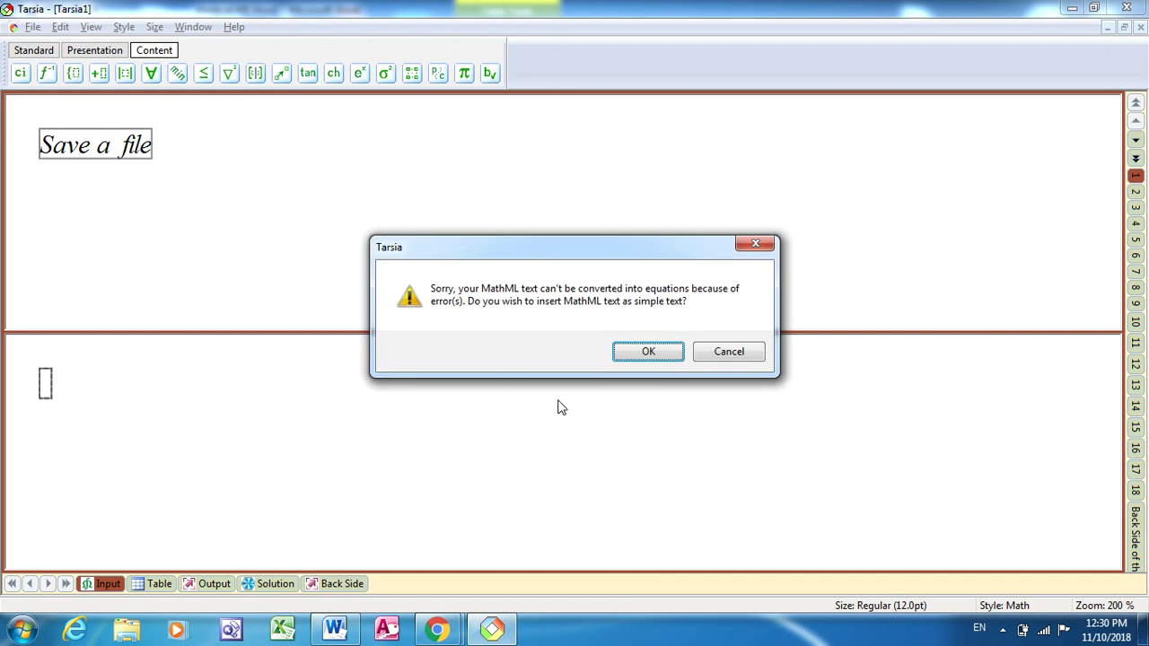
click(639, 355)
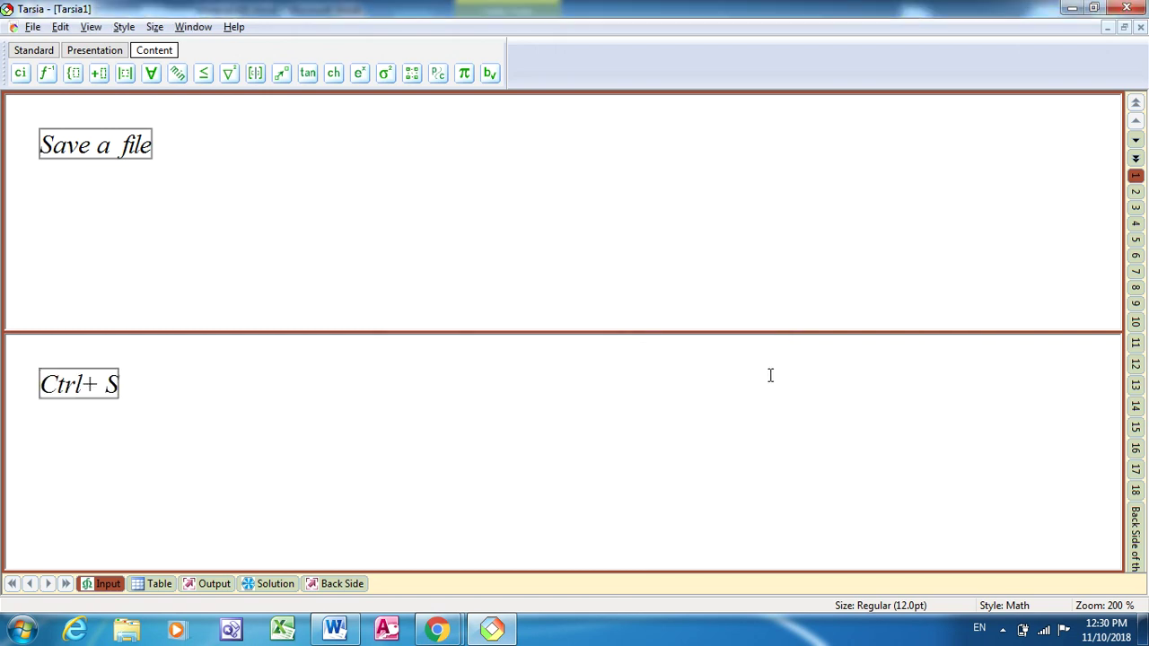
click(1136, 194)
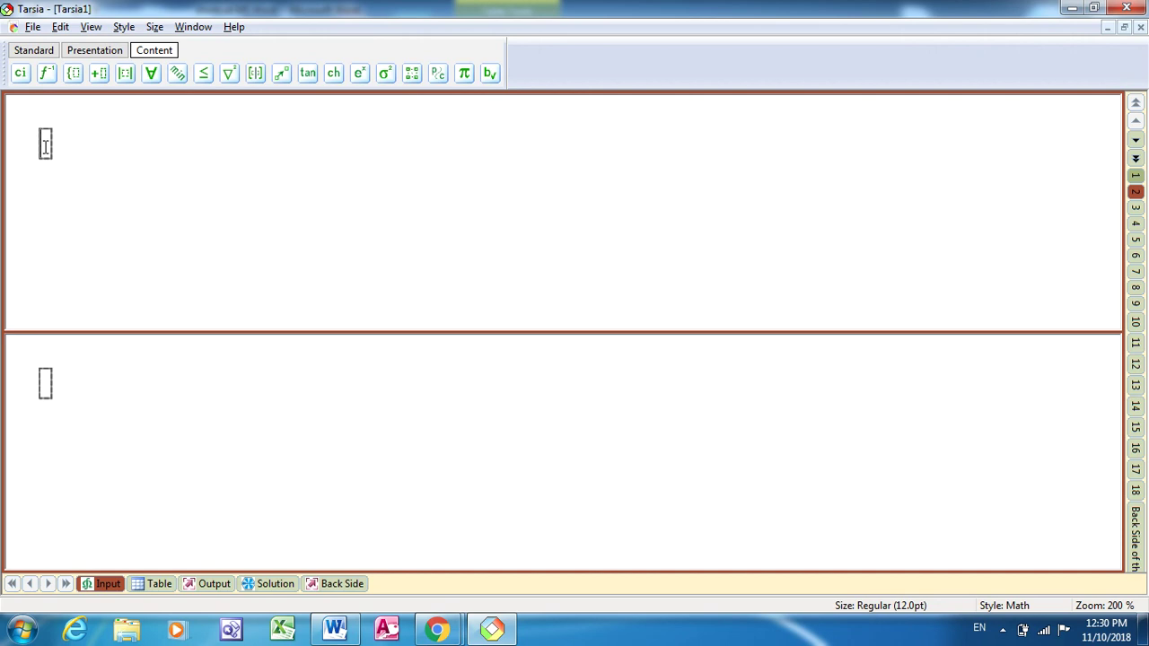
Copy 'Copy' from the Word table into pair 2's top box as plain text.
click(493, 628)
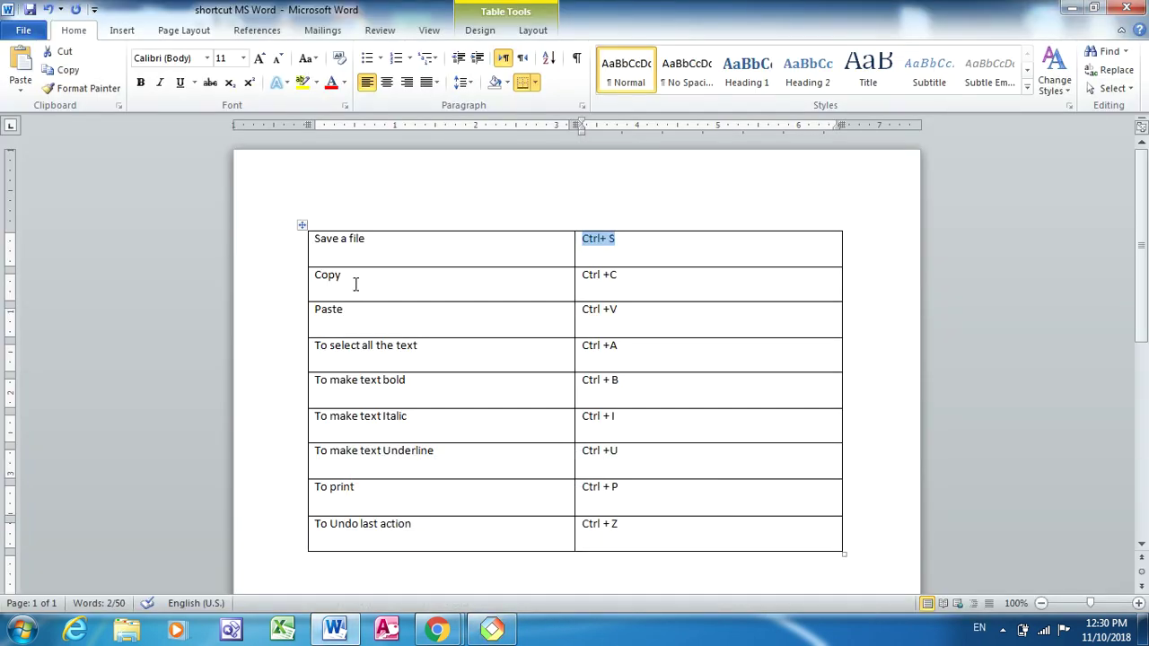
drag(344, 277, 284, 278)
key(ctrl+c)
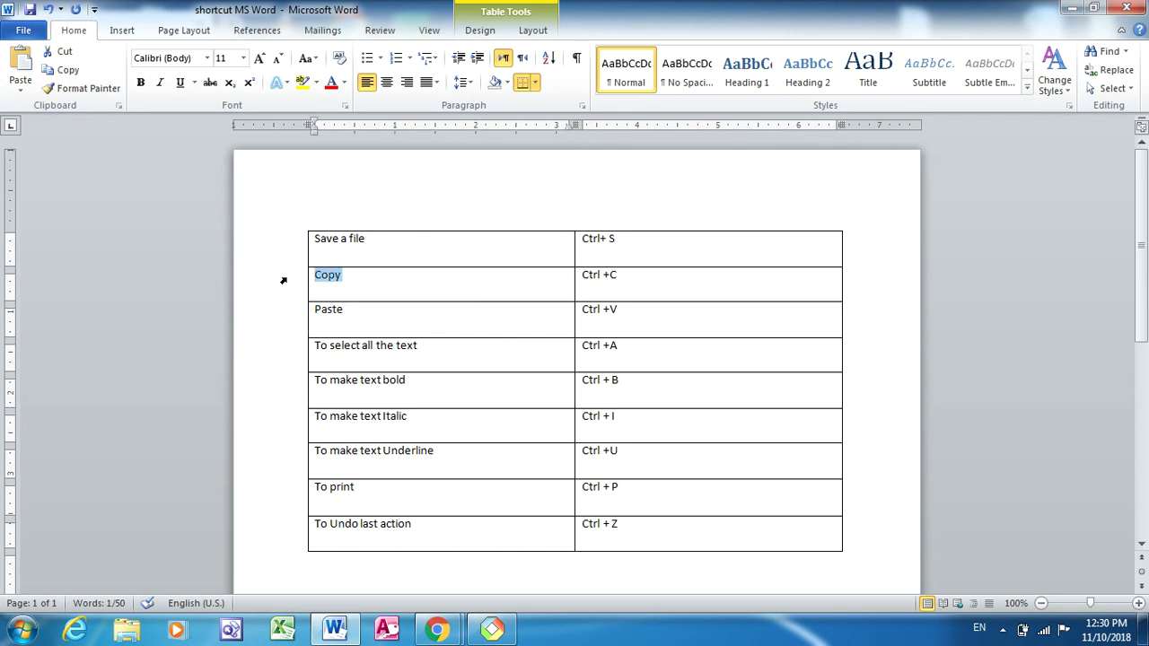
click(492, 628)
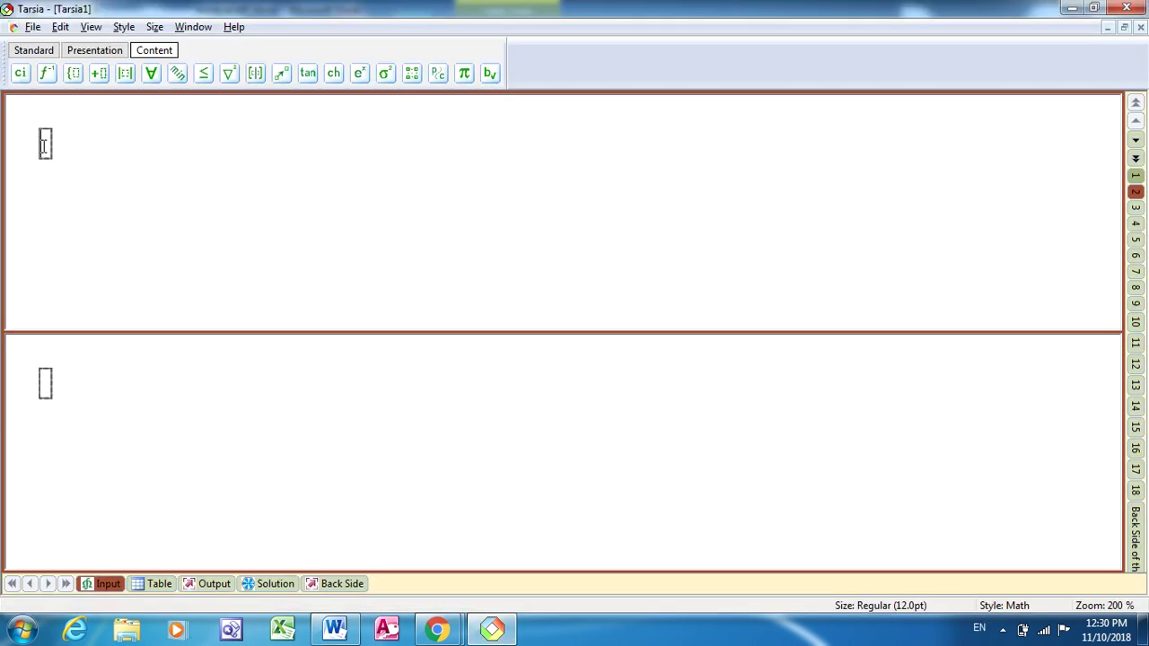
key(ctrl+v)
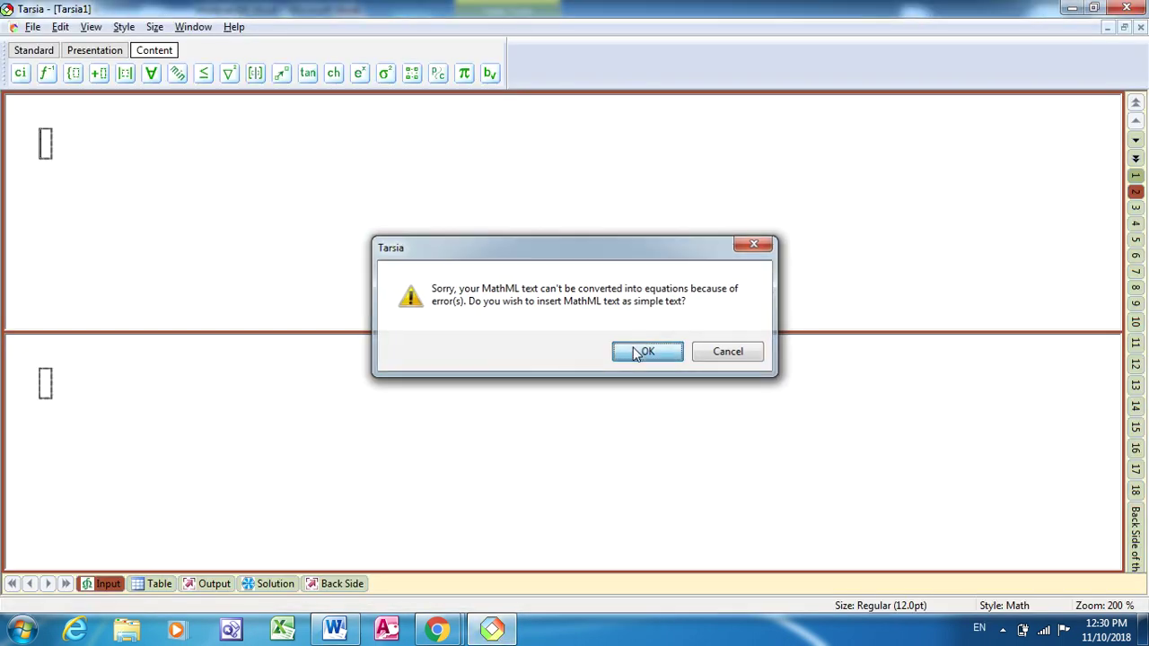
click(645, 351)
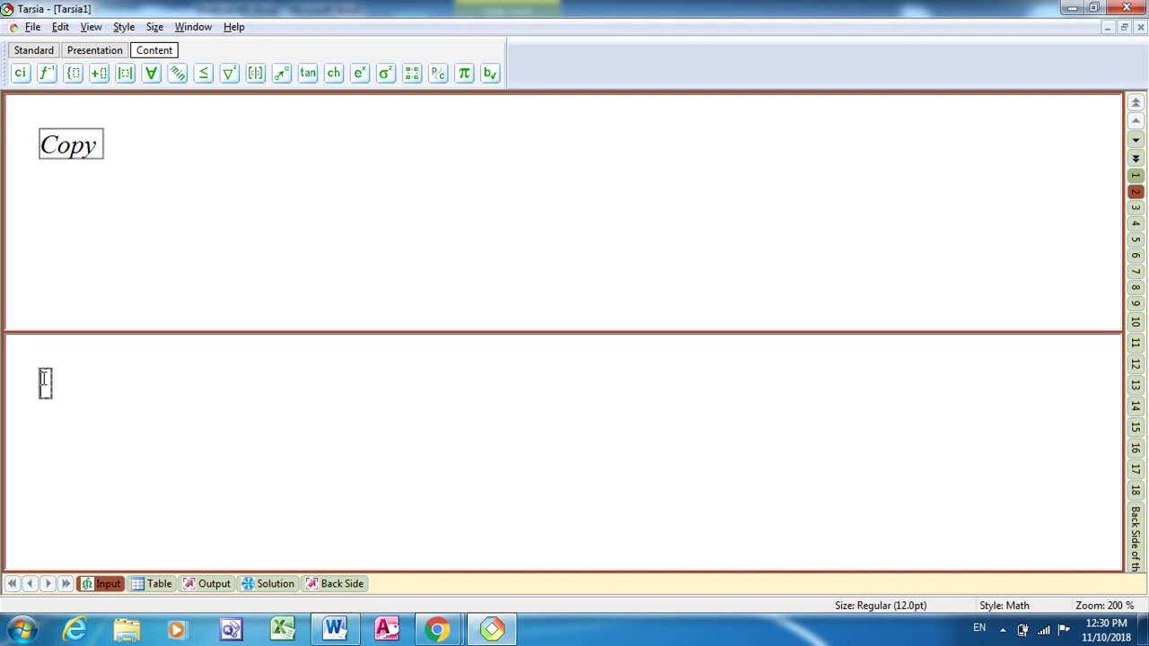
Enter the answer 'Ctrl + C', correcting a mistyped V.
text(Ctr)
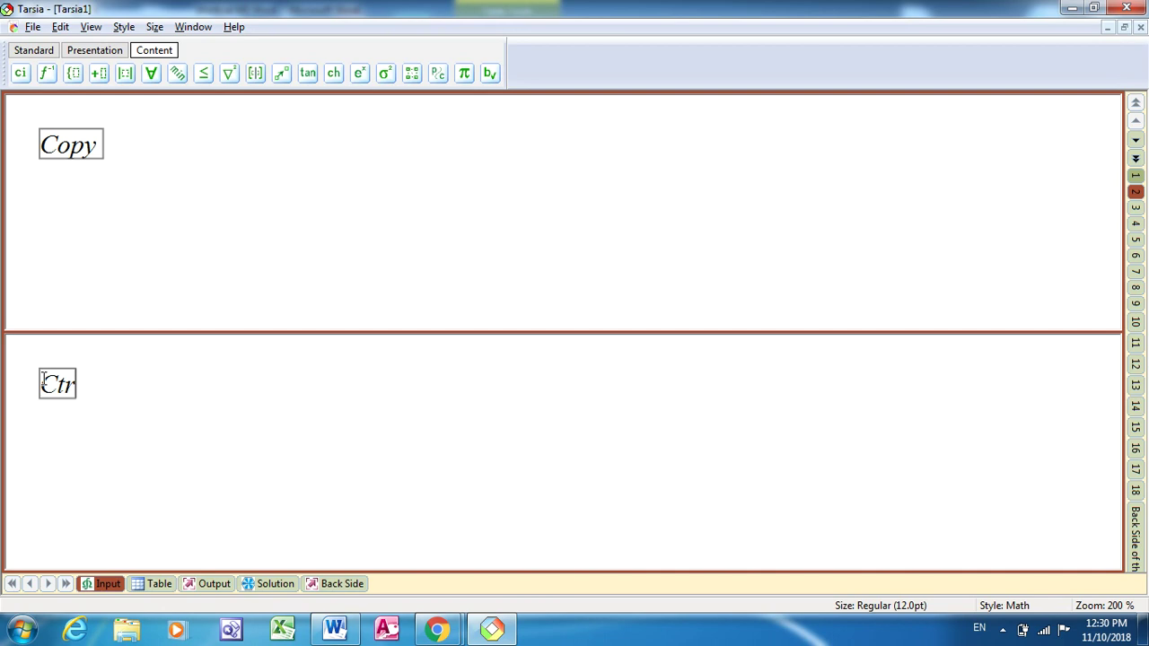
text(l +)
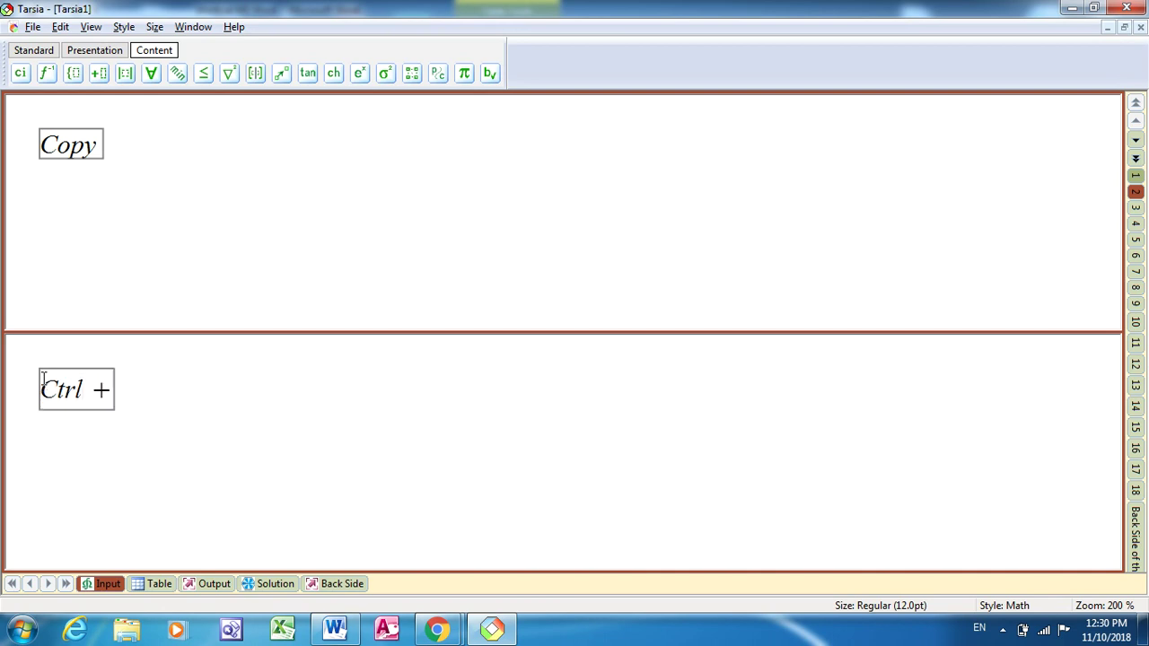
text(V)
key(BackSpace)
text(C)
Fill pair 3 with 'Paste' and 'Ctrl + V', then move to page 4.
click(1136, 210)
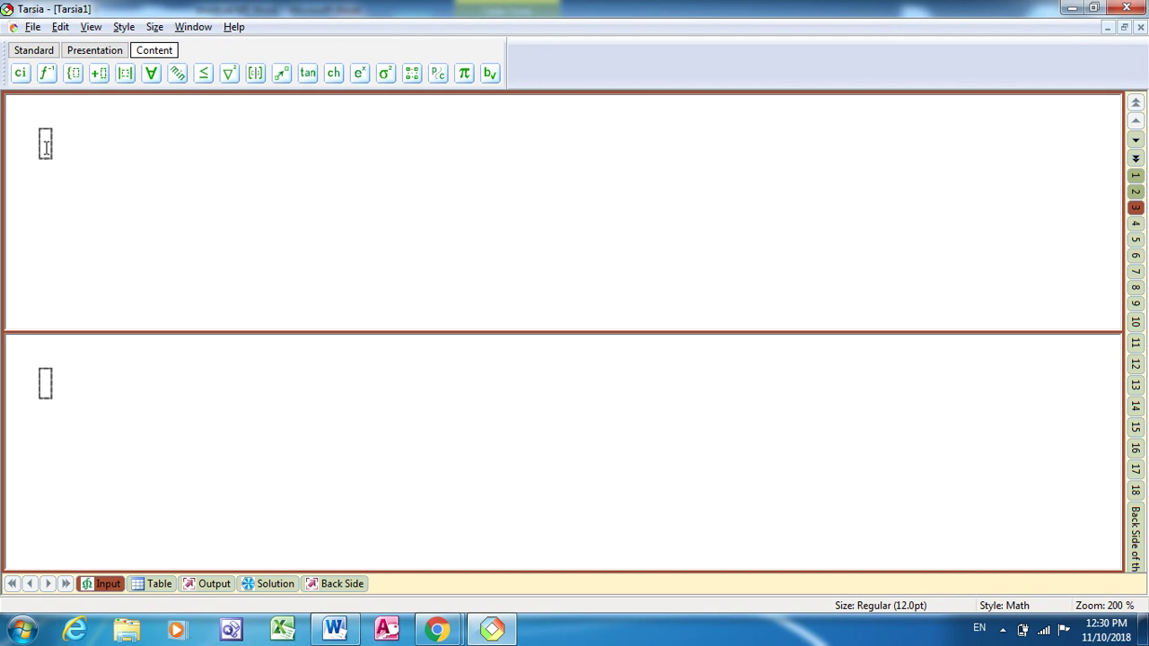
click(339, 632)
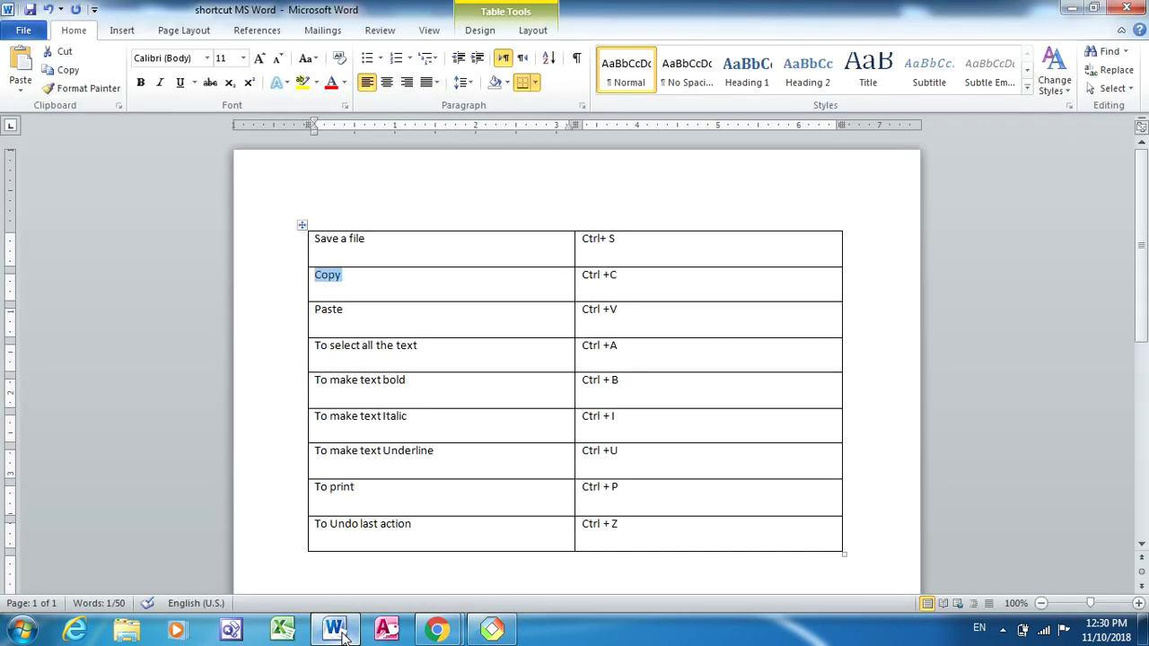
click(492, 630)
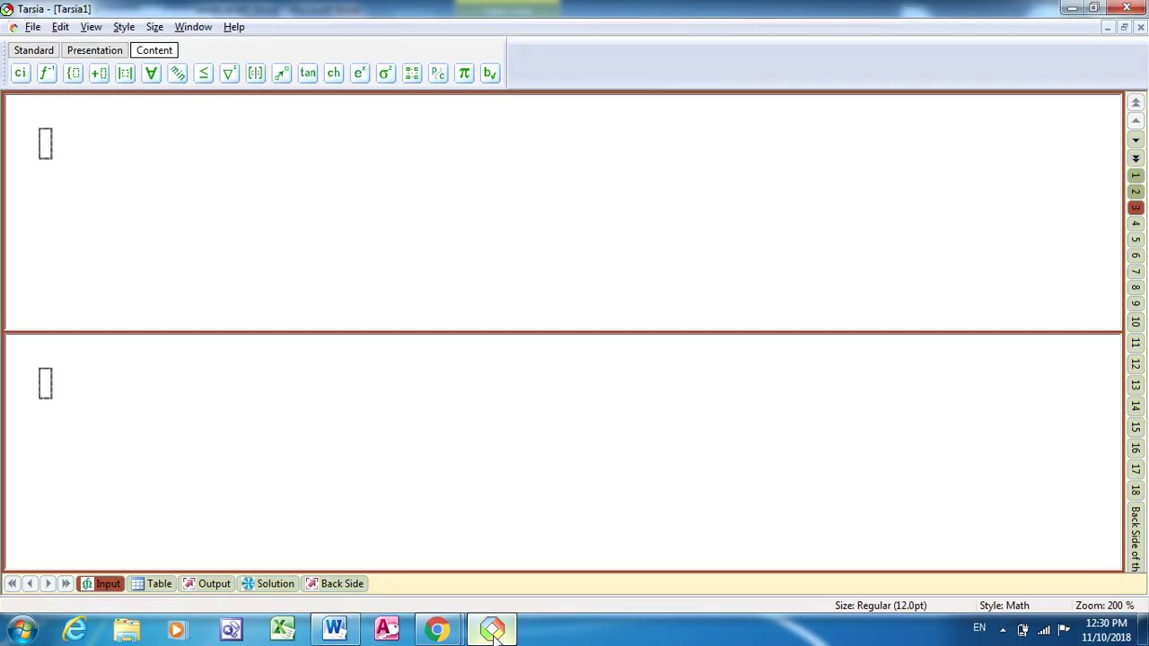
text(Paste)
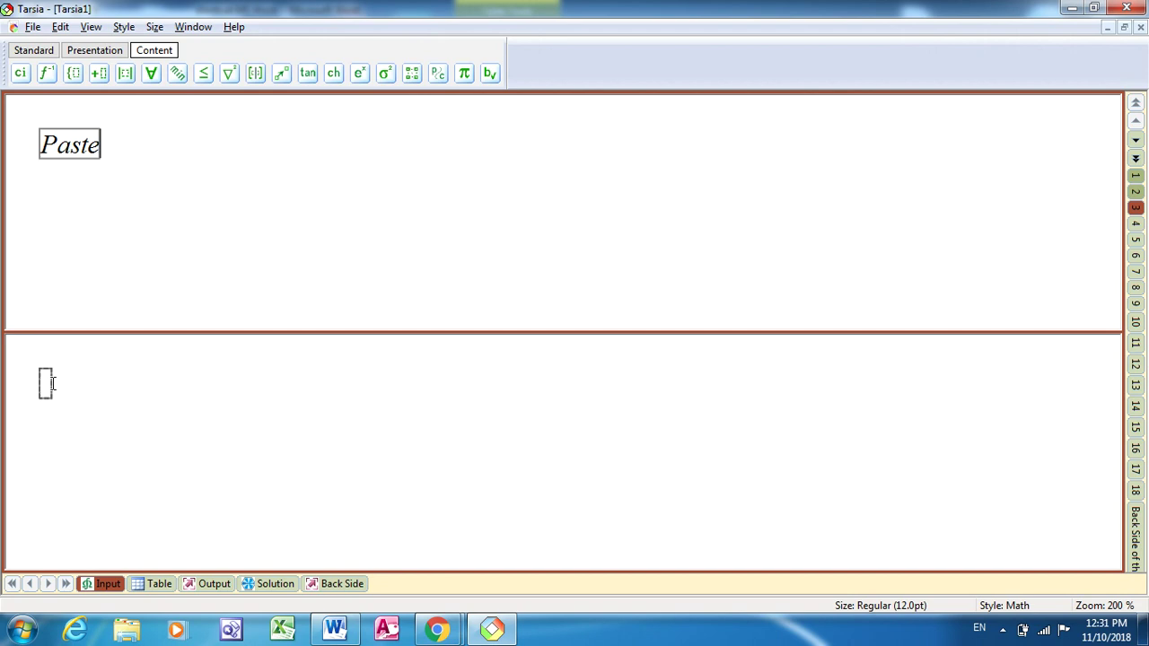
text(Ctrl + V)
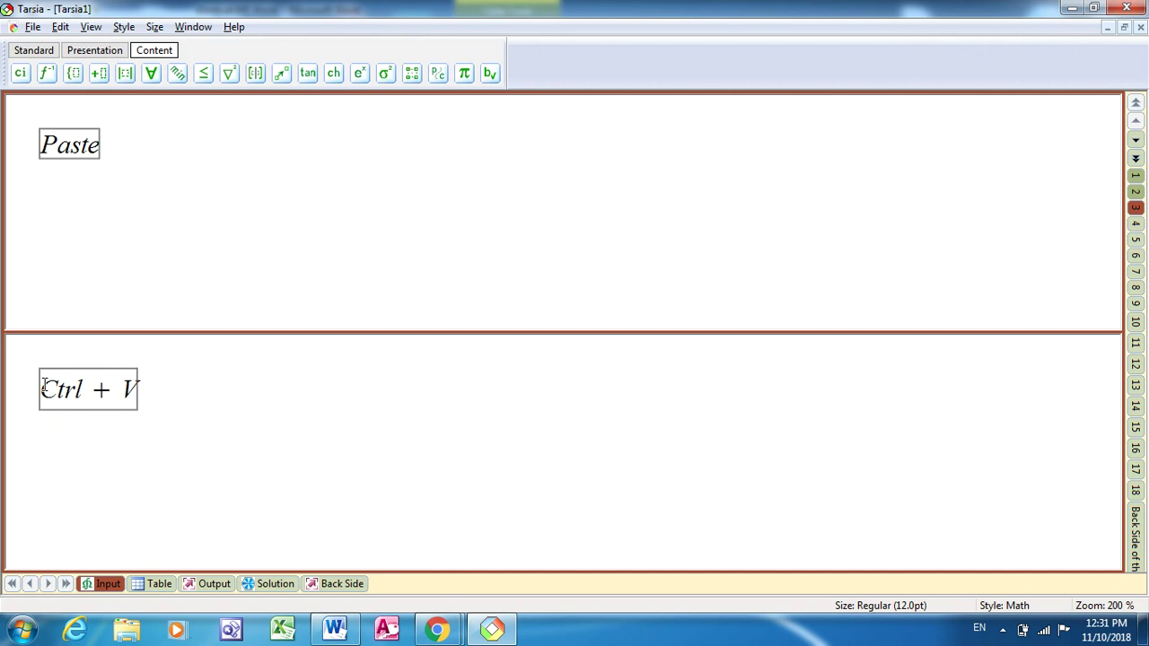
click(1136, 226)
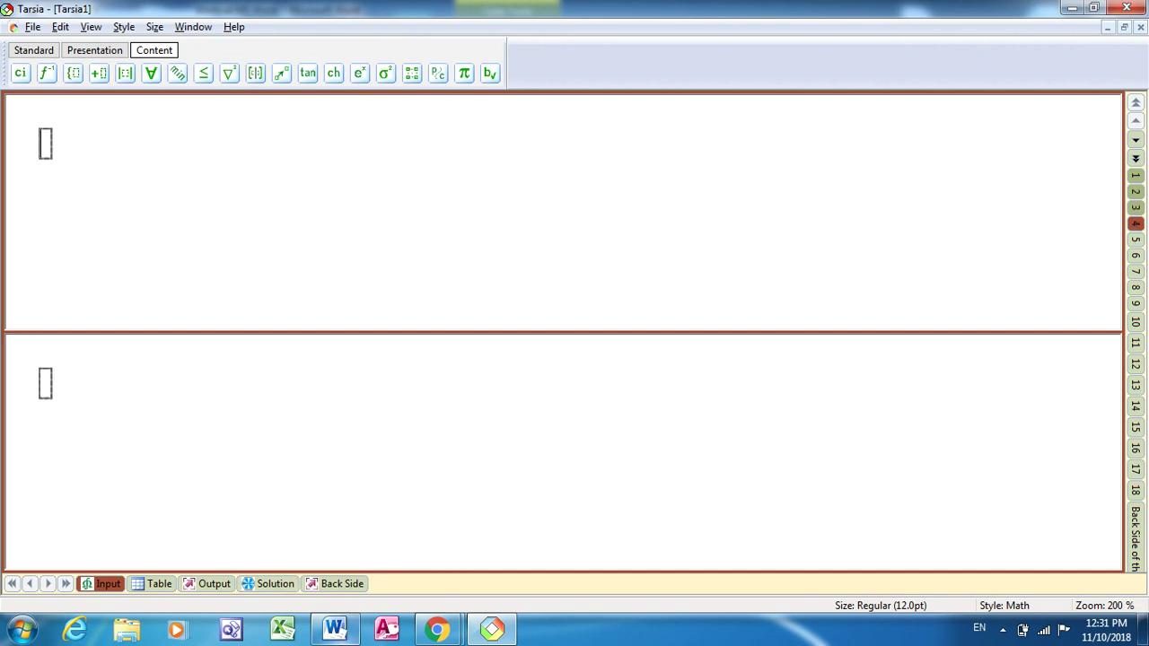
click(334, 628)
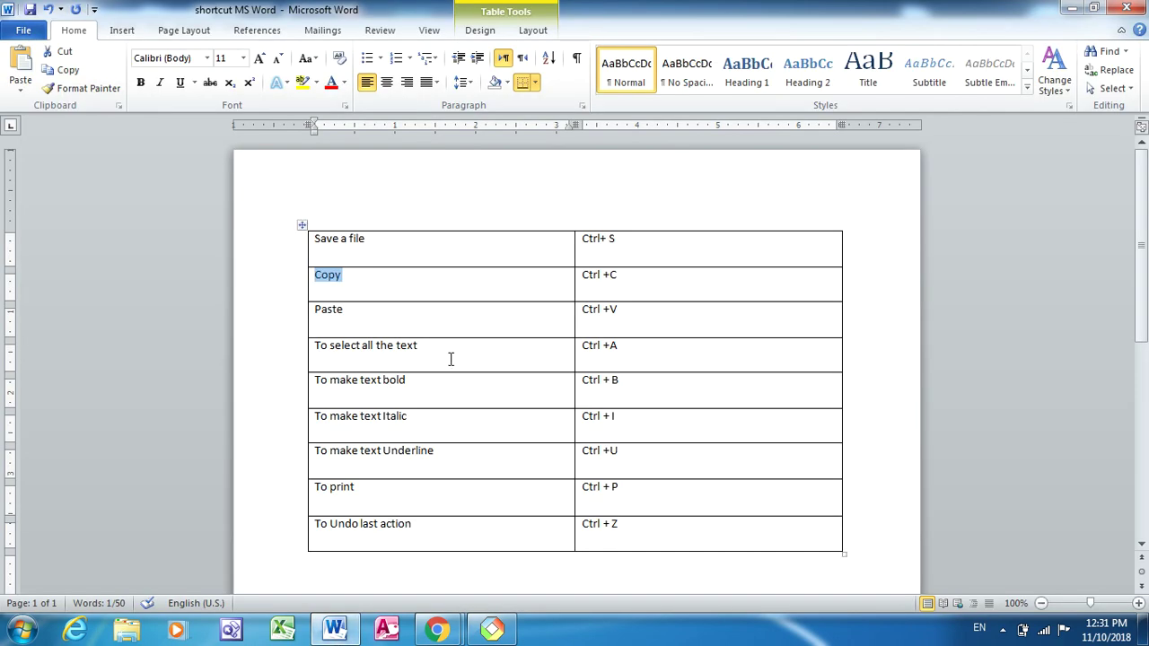
Paste 'To select all the text' into pair 4, add 'Ctrl + A', and go to page 5.
drag(443, 345, 315, 347)
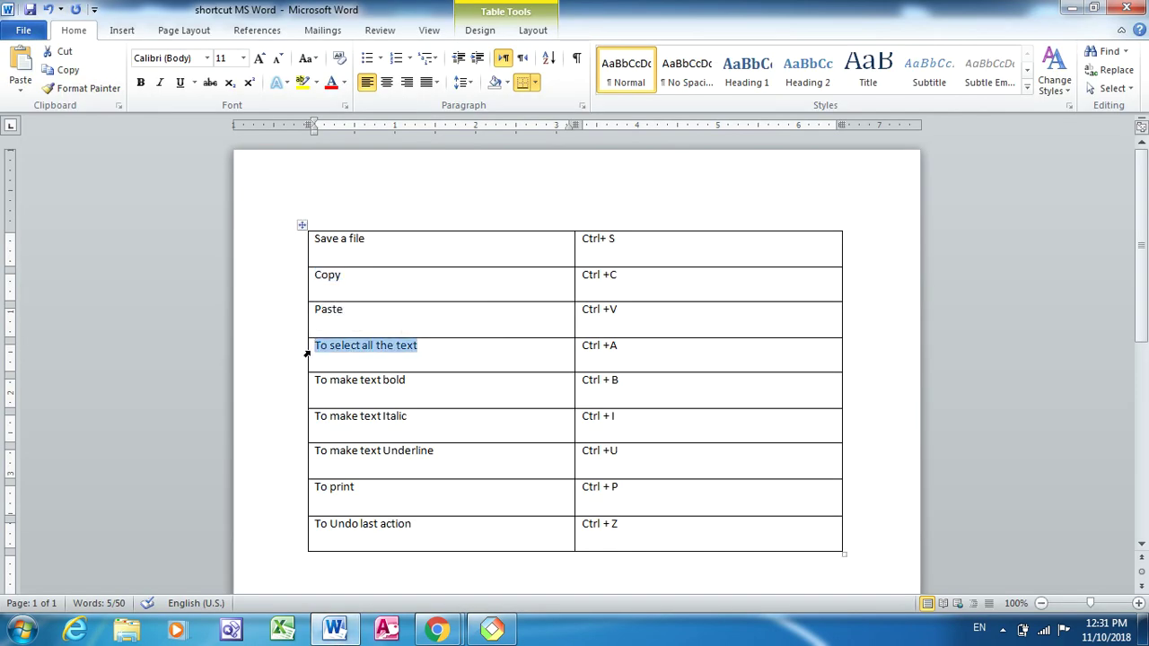
click(492, 629)
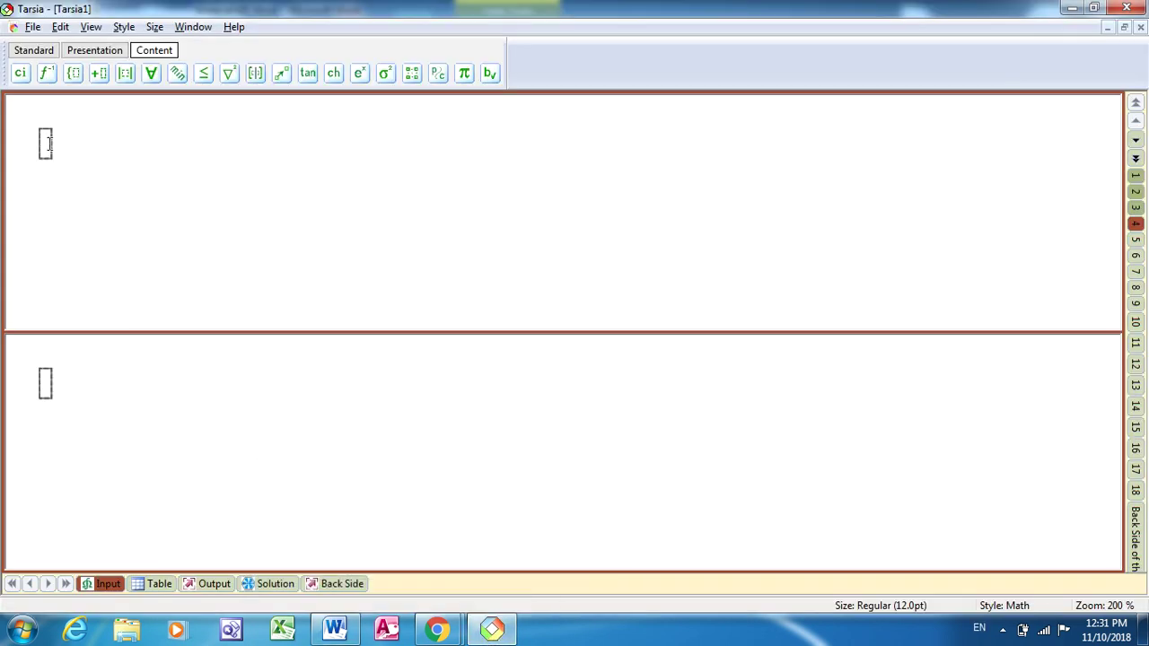
key(ctrl+v)
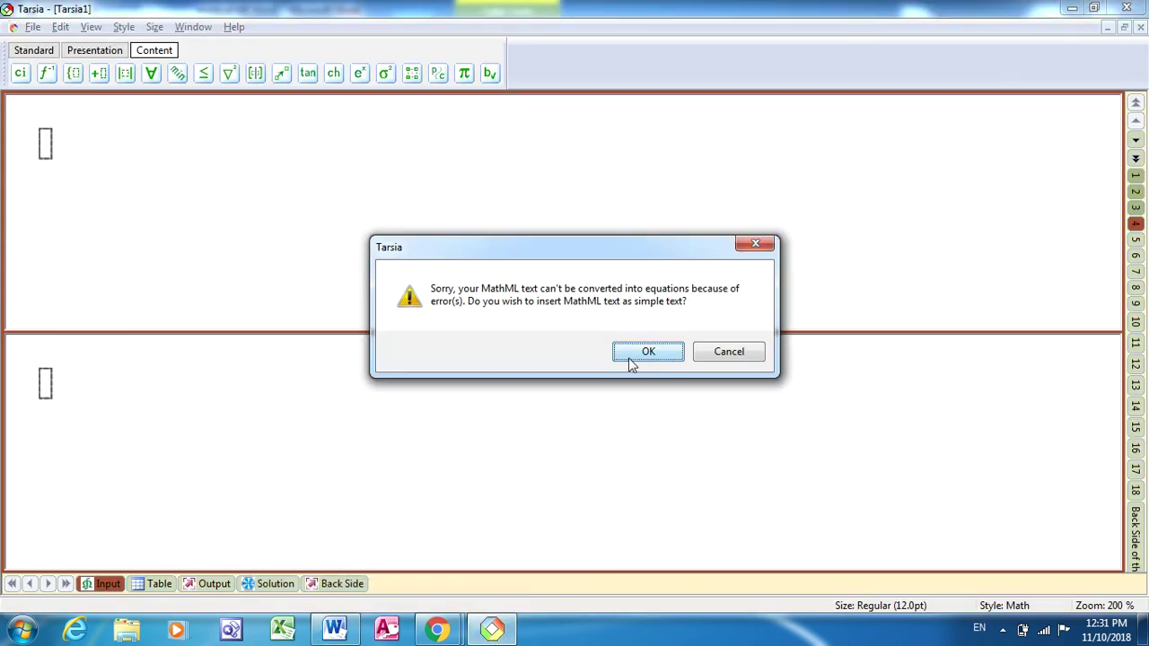
click(646, 352)
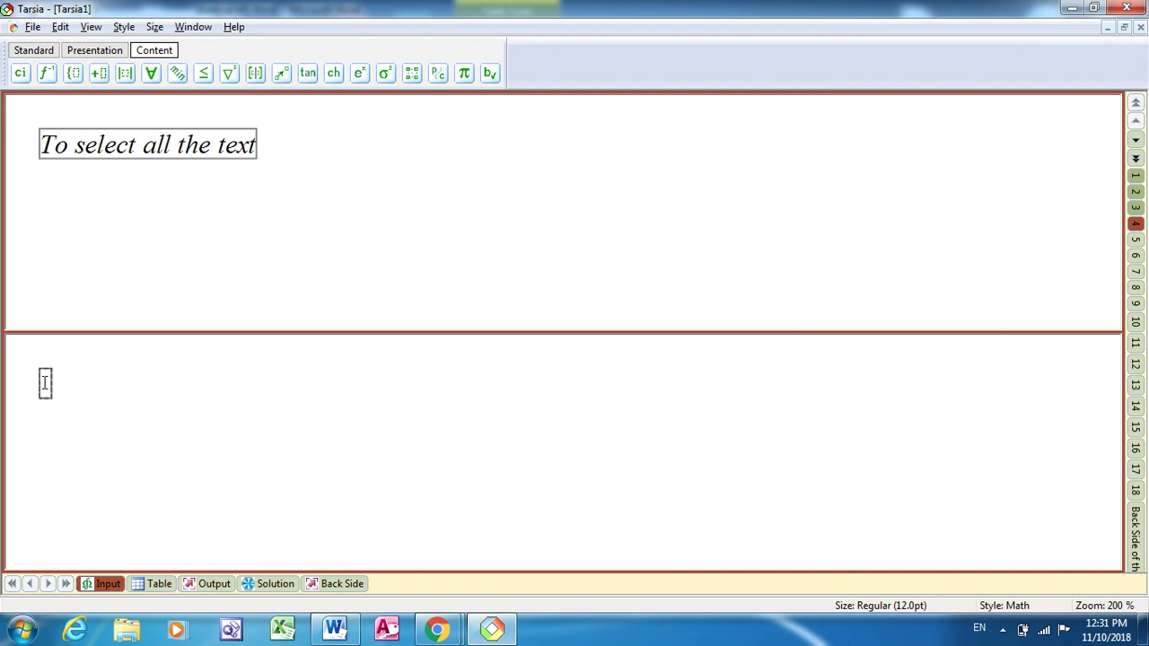
text(Ctrl)
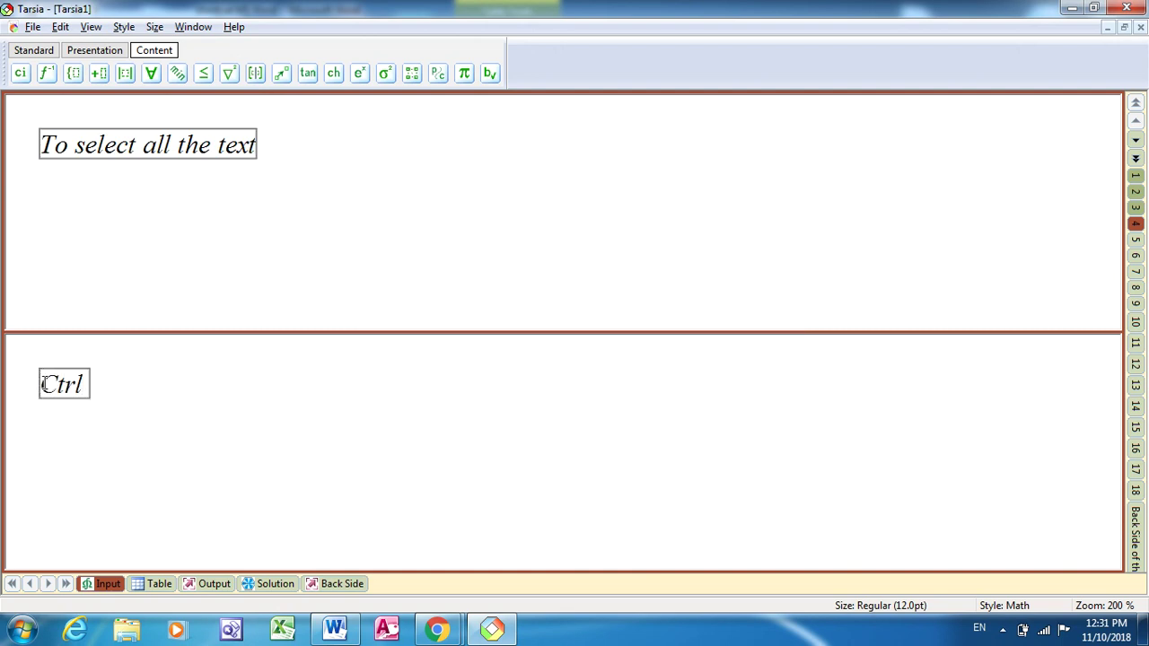
text( + A)
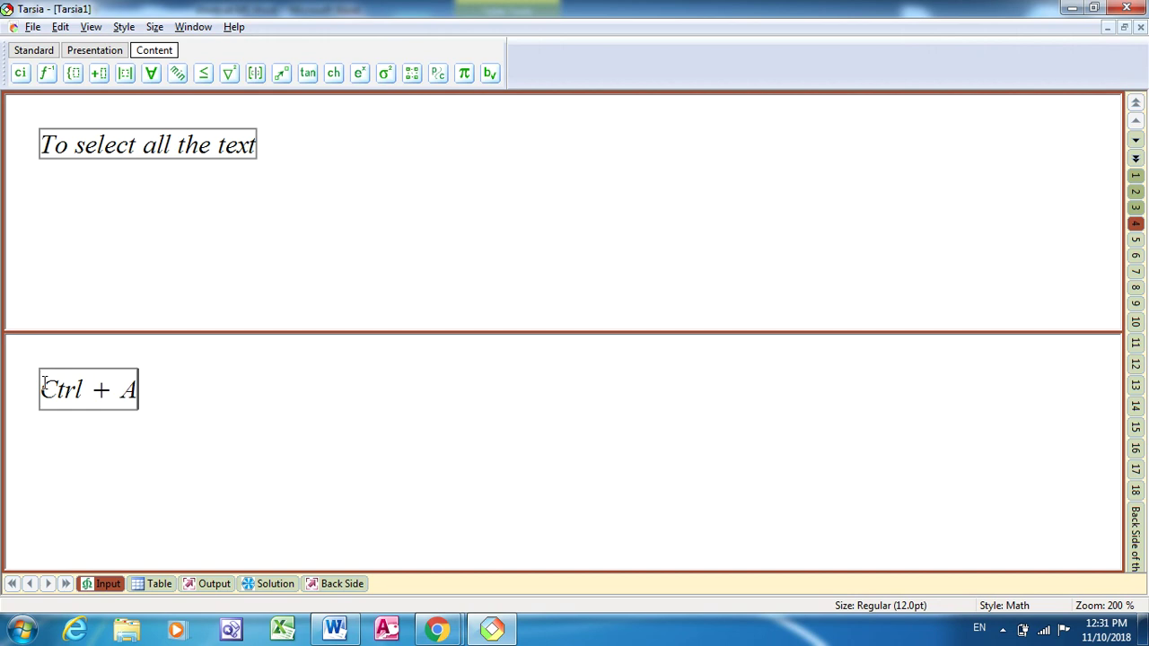
click(1136, 241)
Type 'To make the text bold' in pair 5's top box and 'Ctrl + B' below.
click(44, 146)
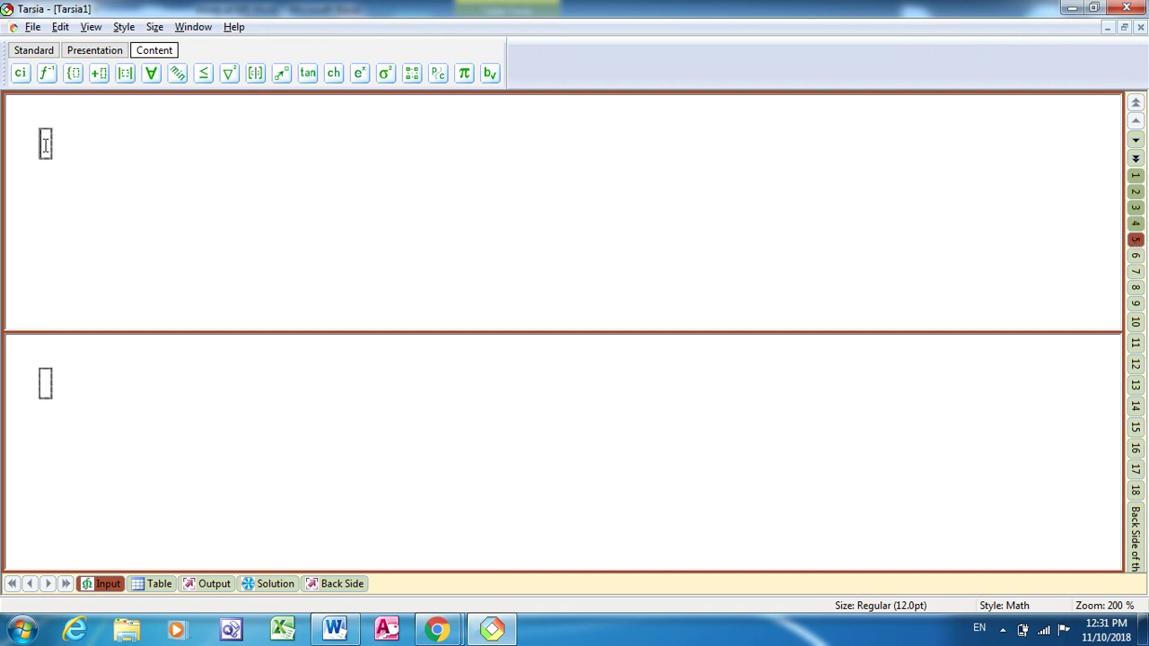
click(334, 631)
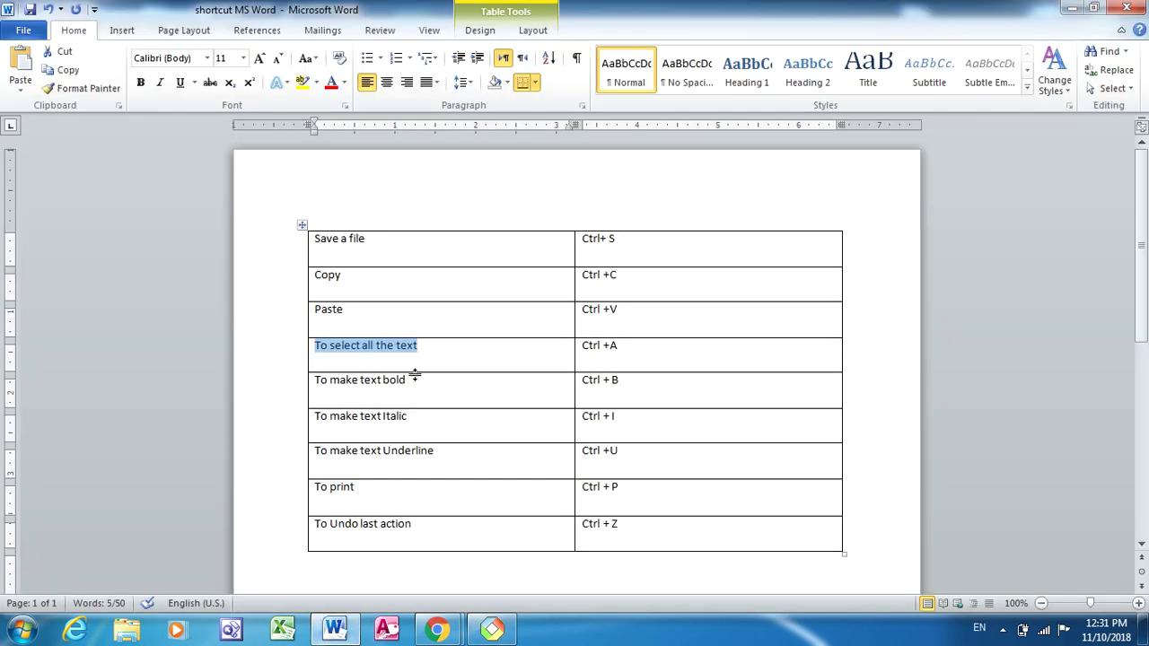
click(494, 631)
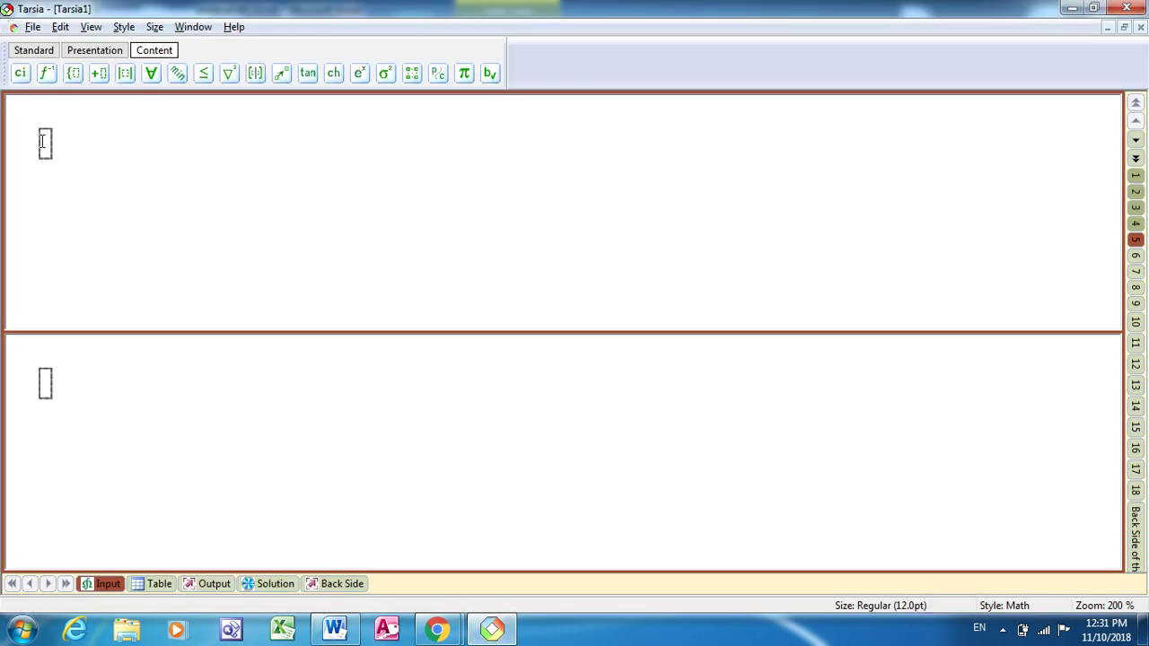
text(To make the)
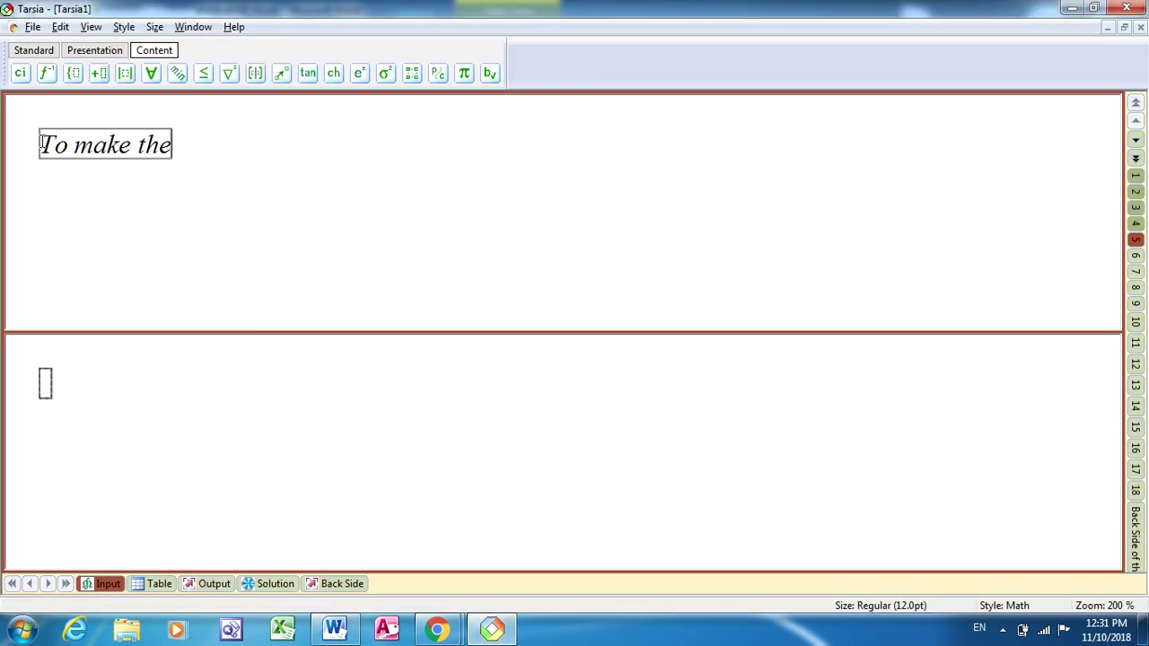
text( text bol)
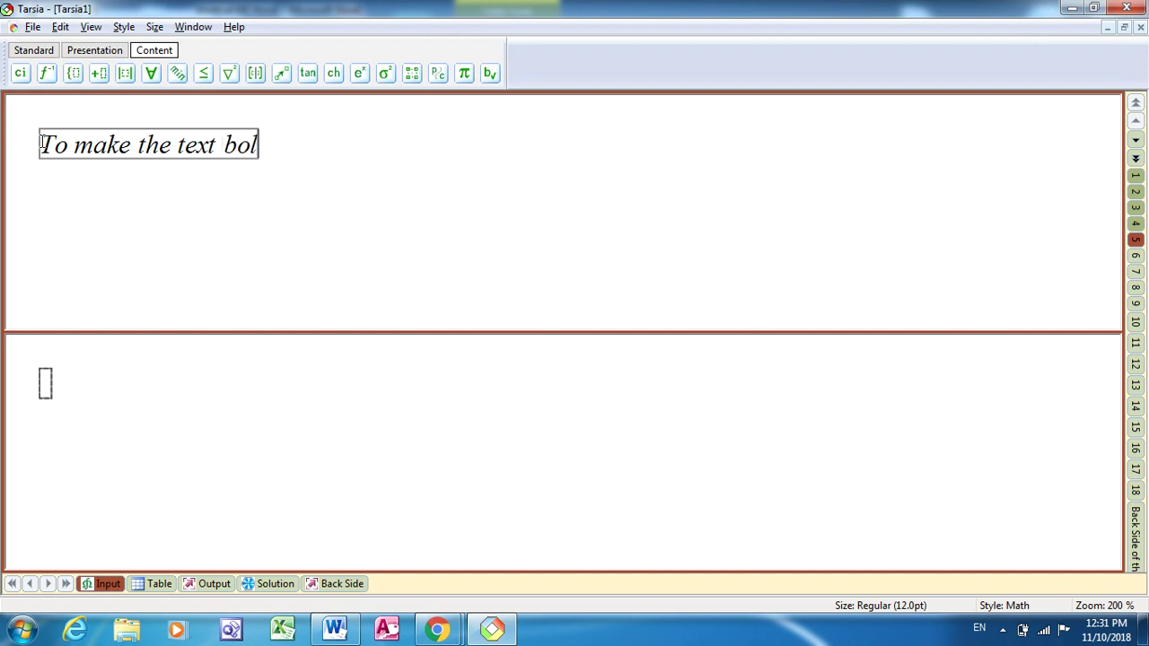
text(d)
key(Tab)
text(Ctr)
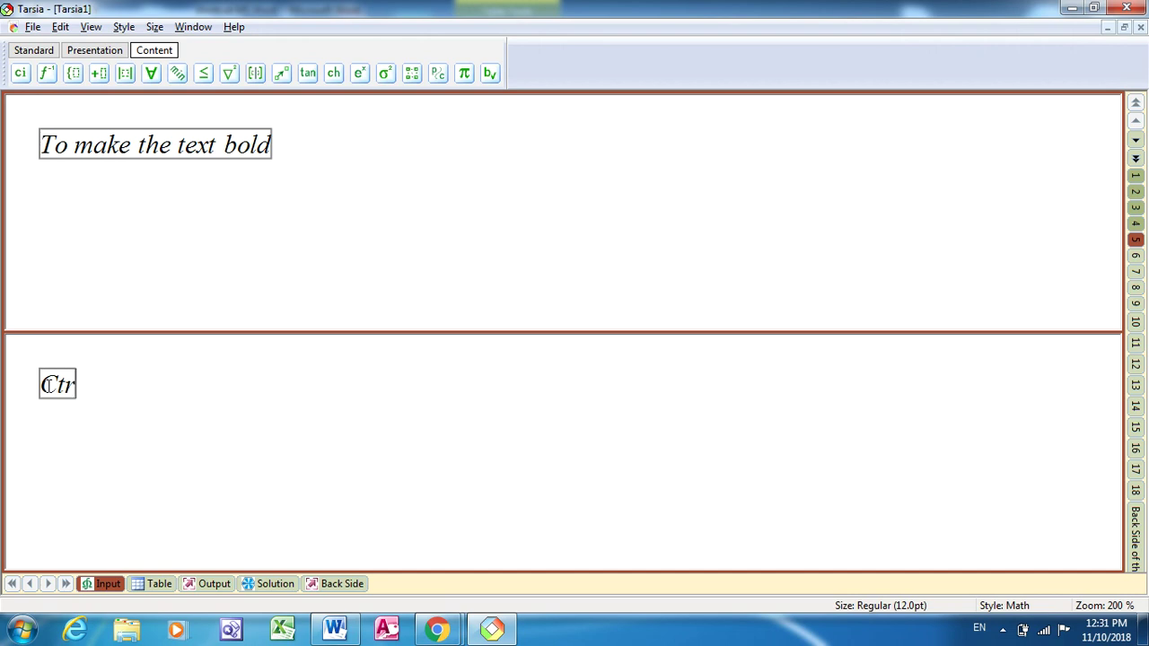
text(l + B)
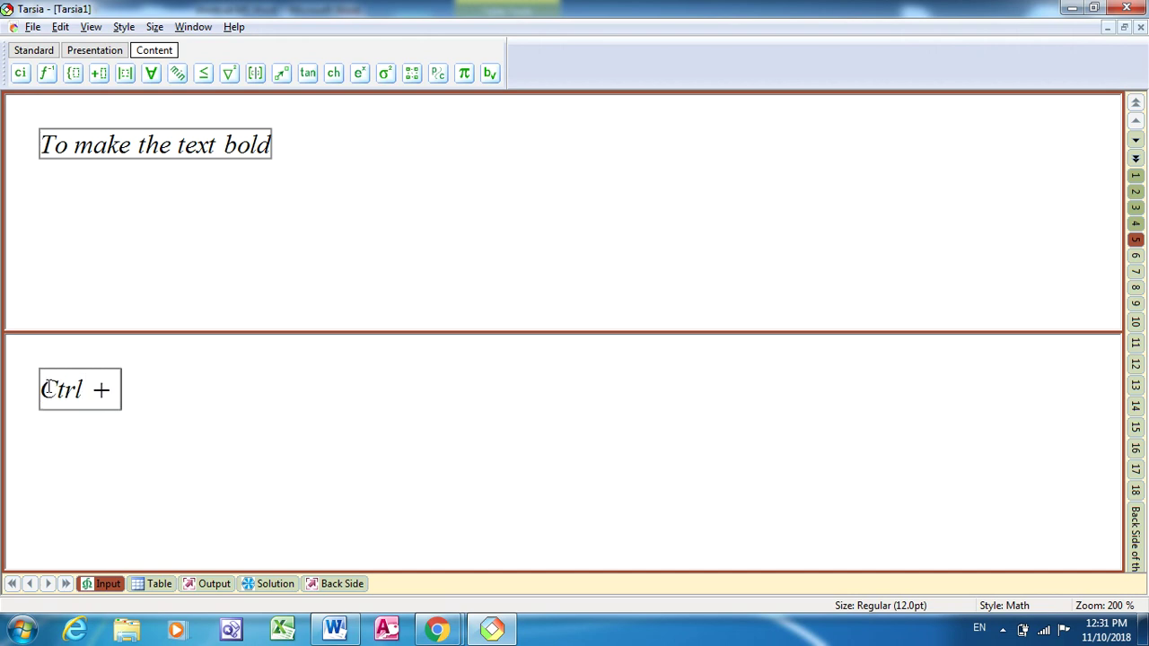
Fill pair 6 with 'To make text Italic' and 'Ctrl + I', then show the Table view.
click(1136, 260)
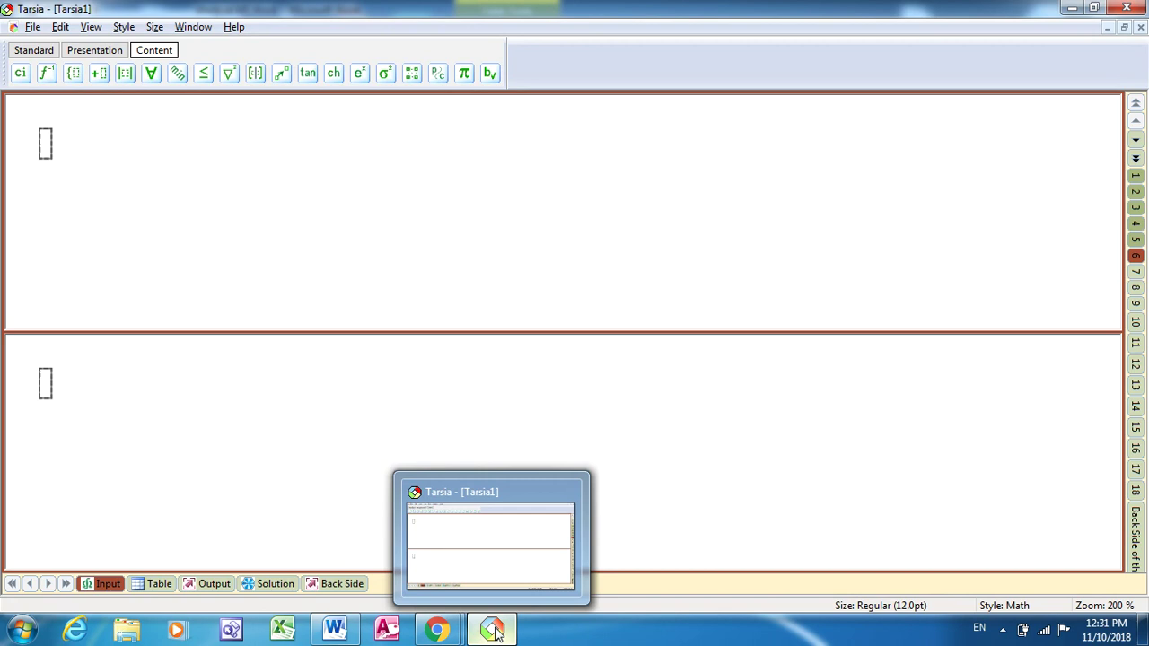
click(348, 634)
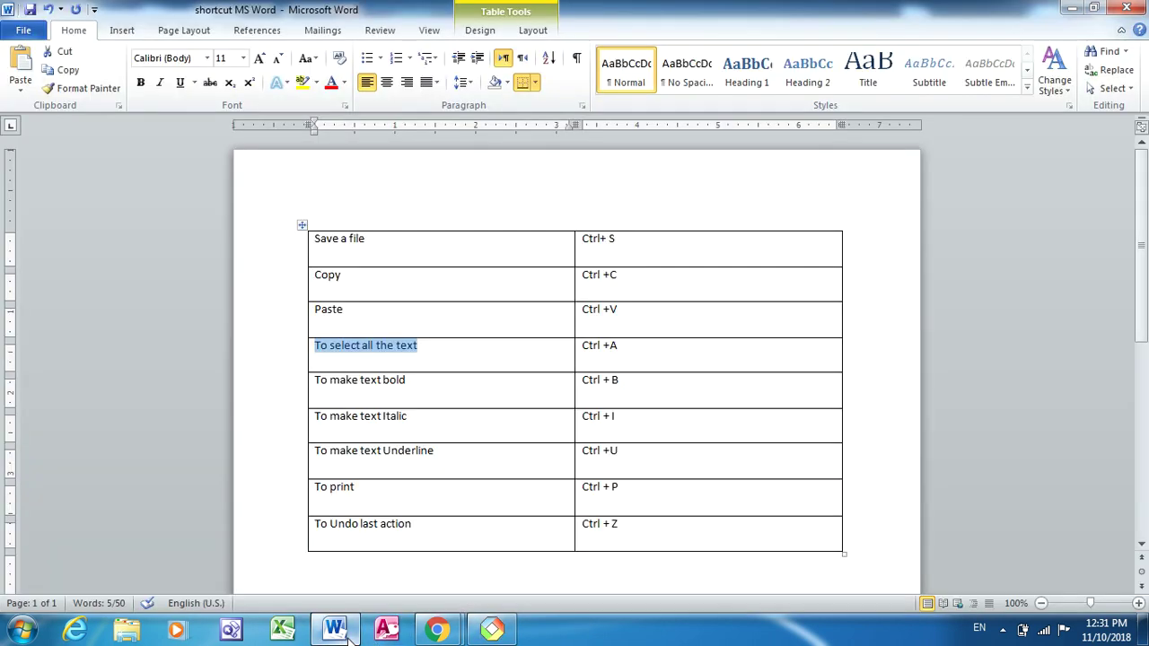
drag(411, 418, 290, 417)
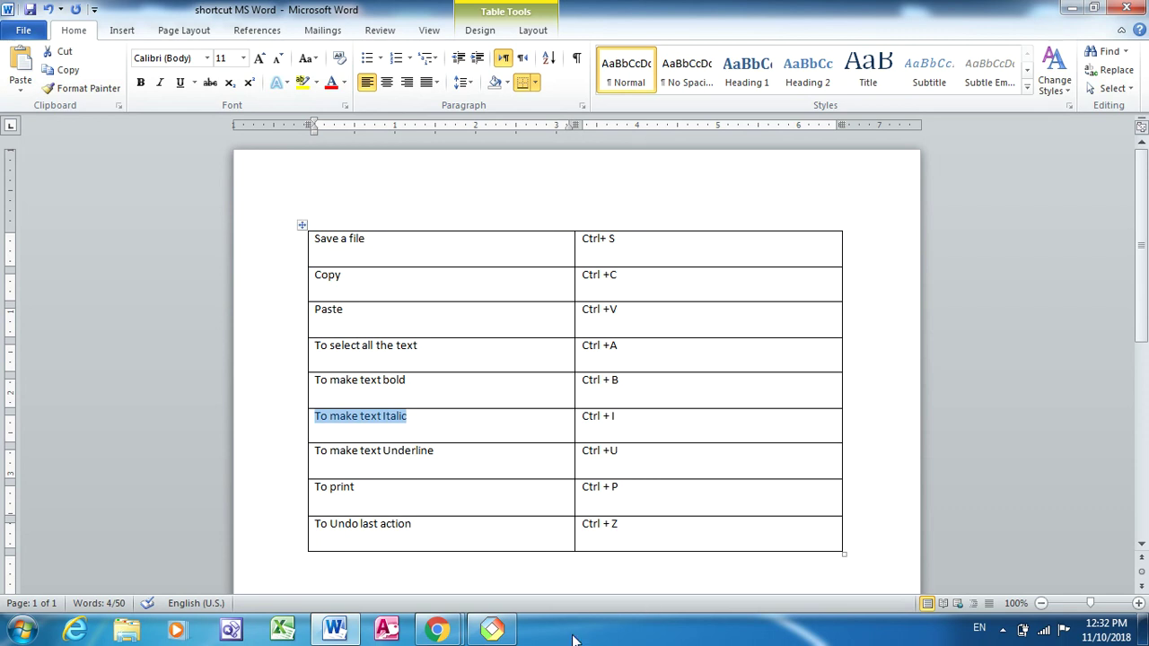
click(482, 631)
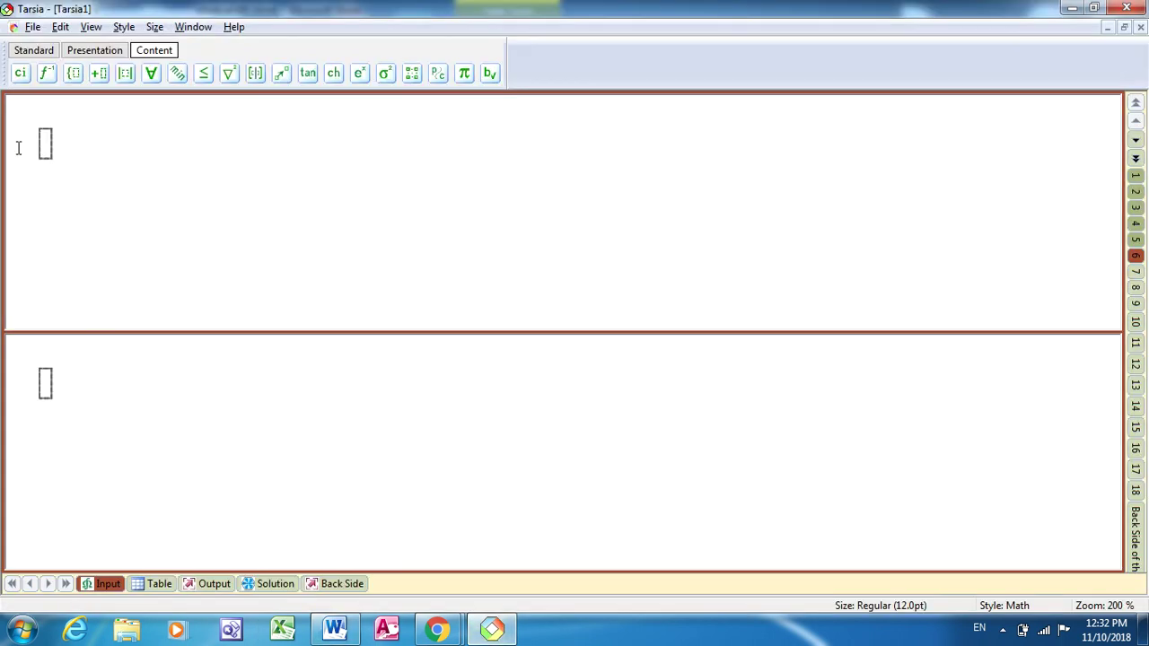
key(ctrl+v)
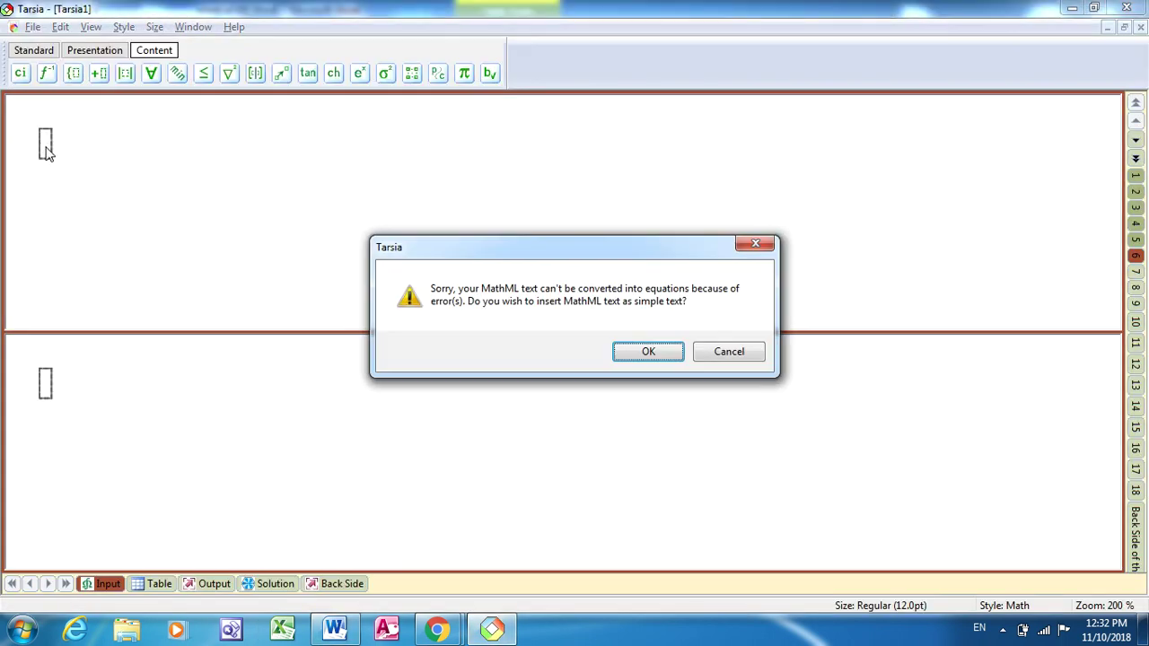
key(Return)
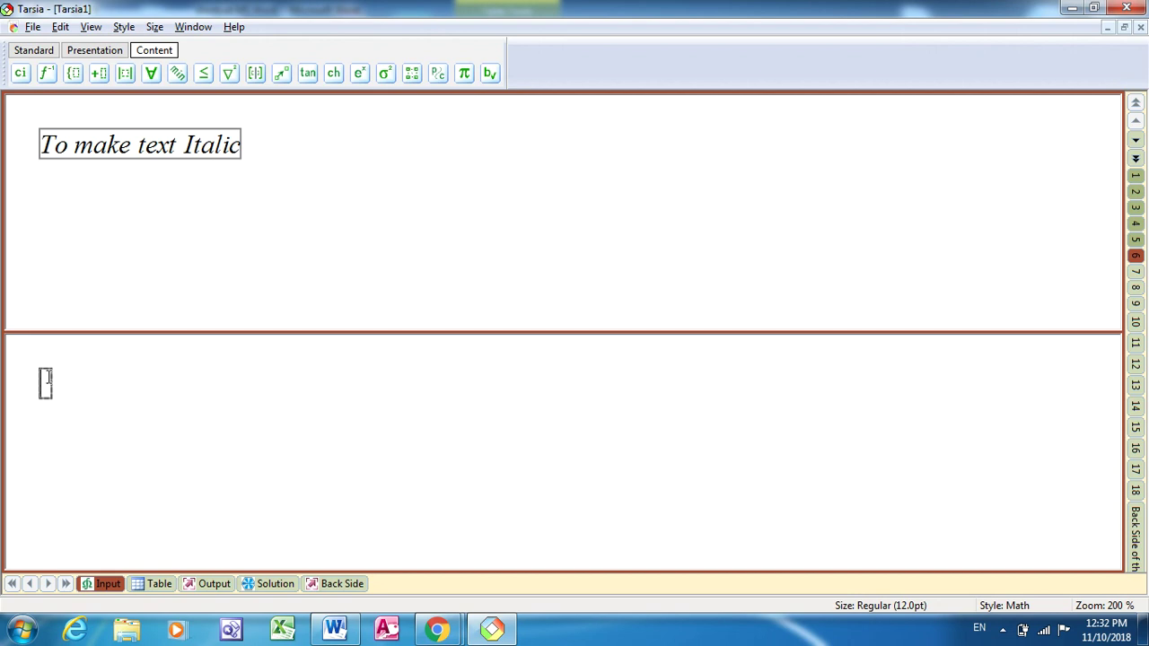
text(Ctrl + I)
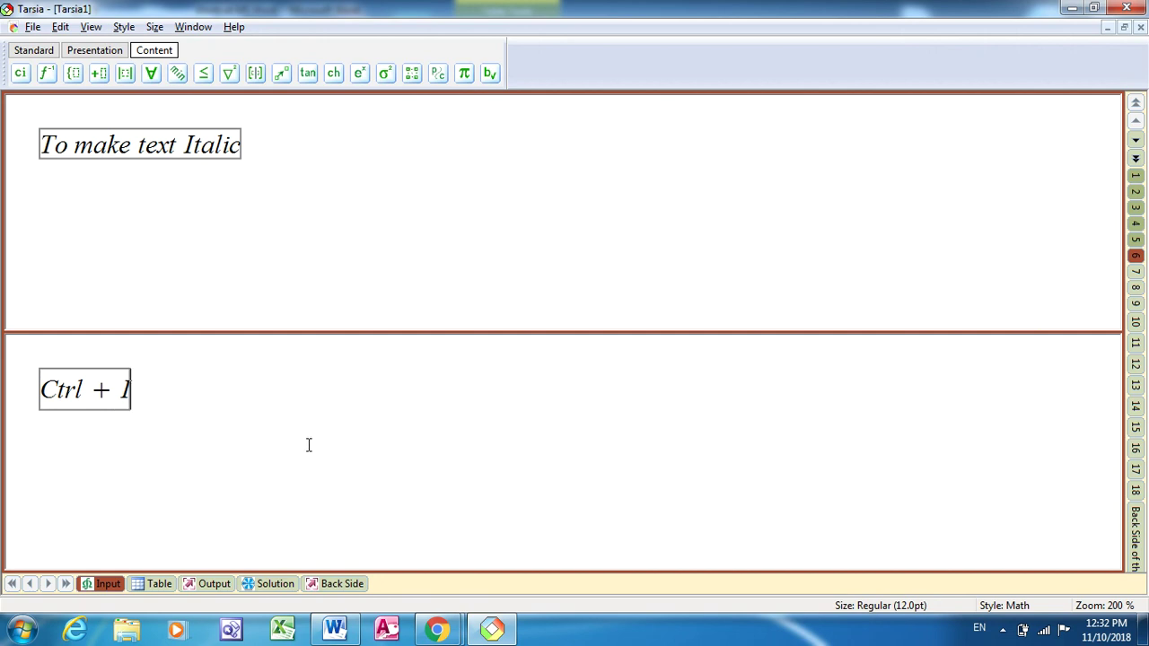
click(158, 585)
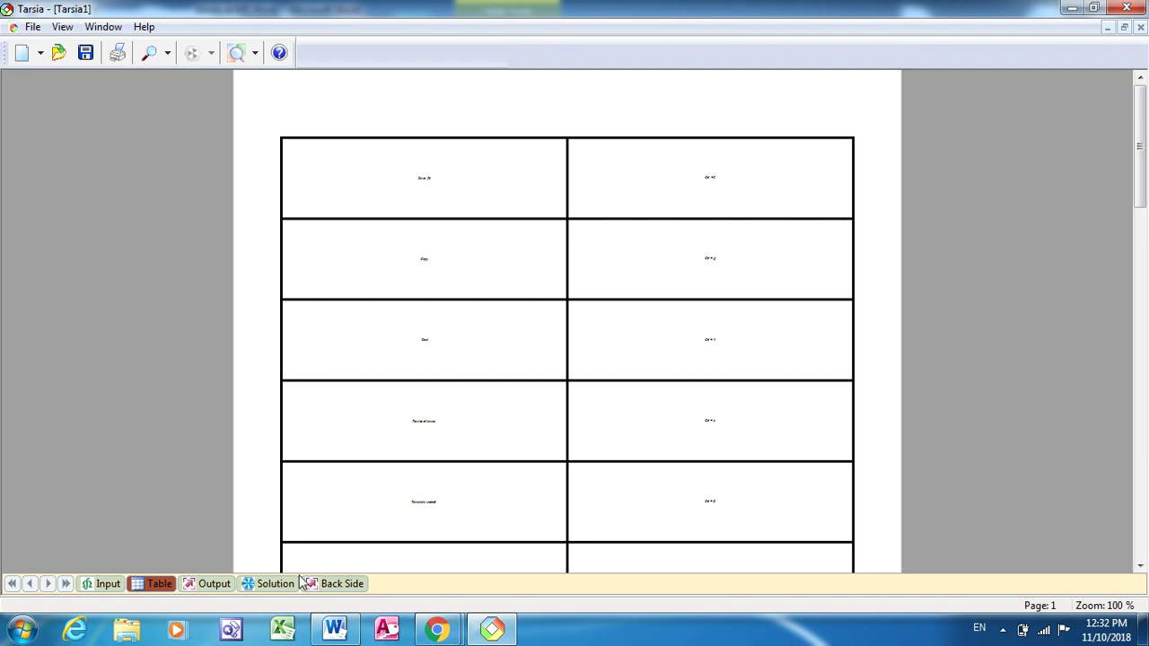
Show the triangular Solution layout at 150% zoom and scroll through its rows of triangles.
click(216, 585)
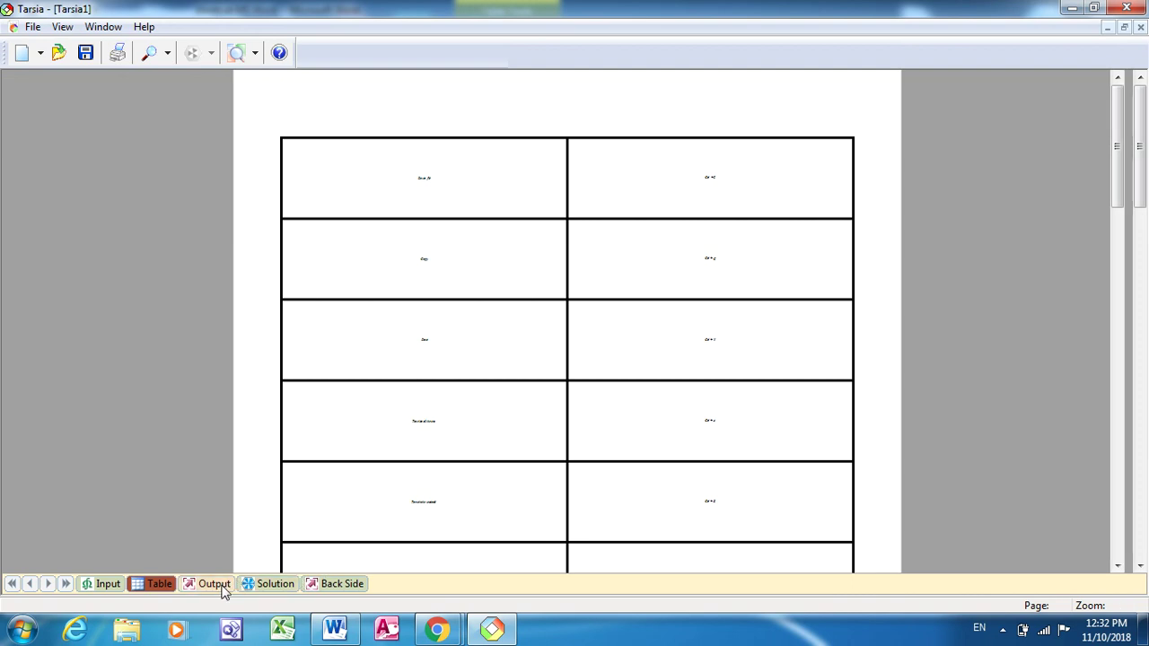
click(279, 587)
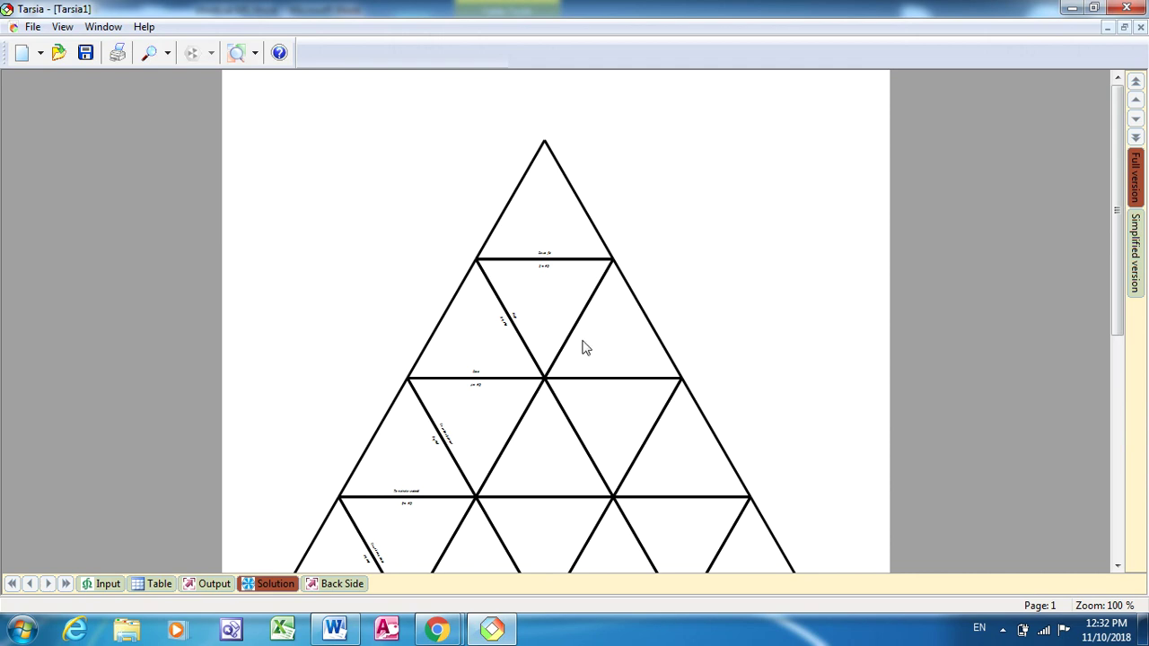
click(61, 28)
mouse_move(103, 92)
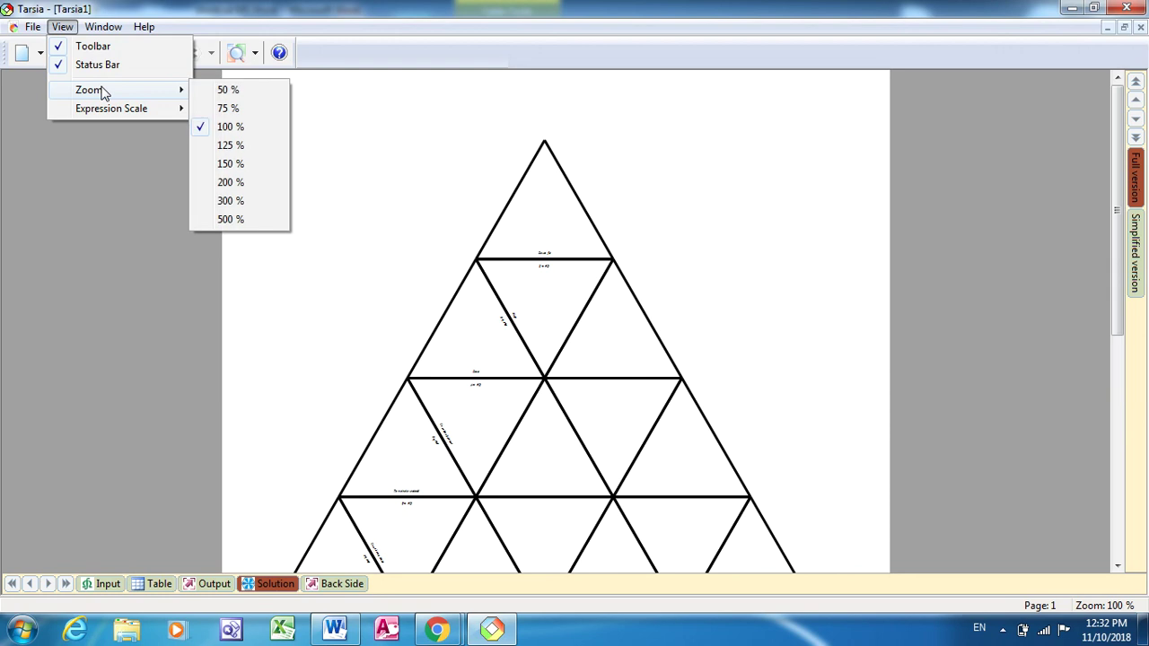
click(229, 164)
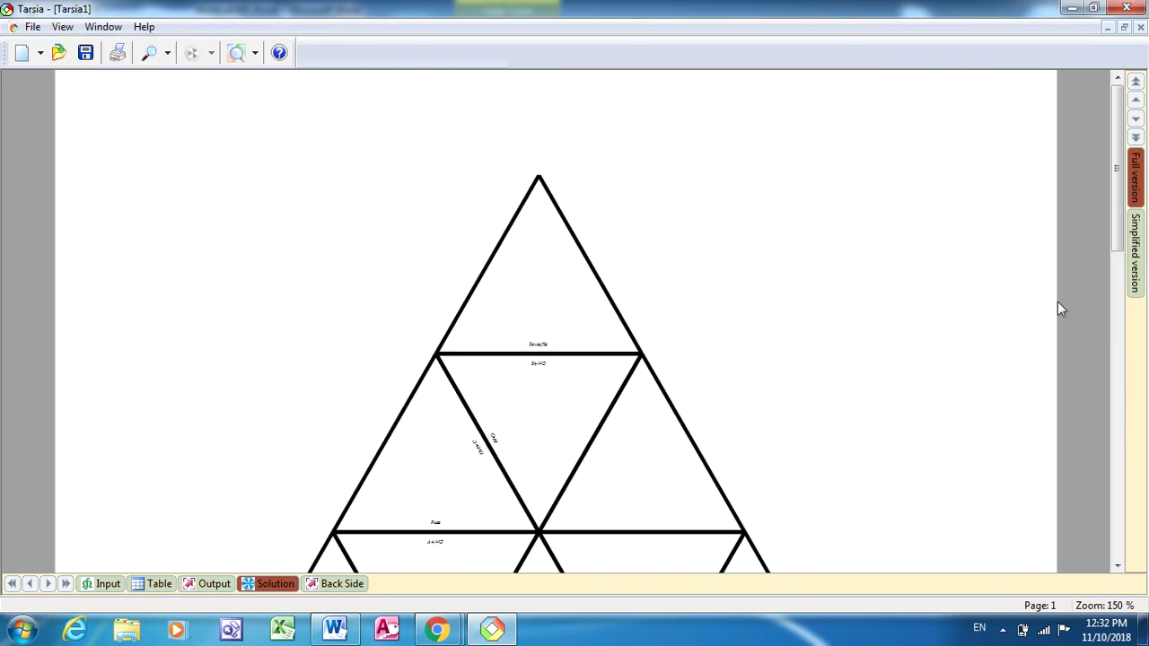
click(1119, 529)
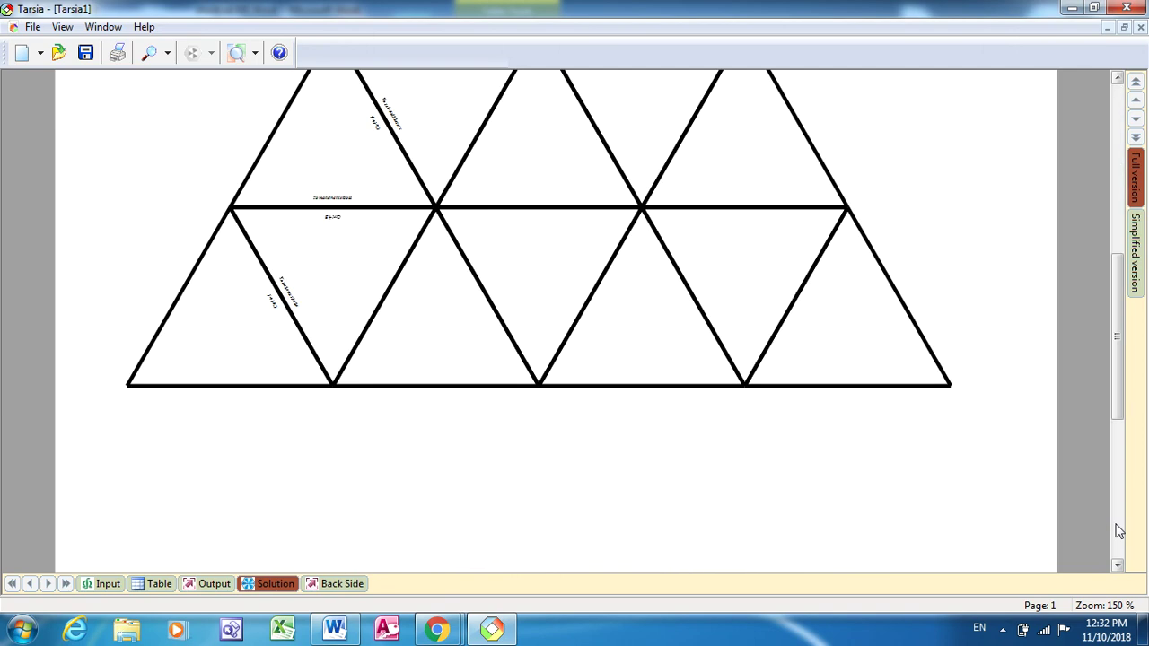
click(1121, 121)
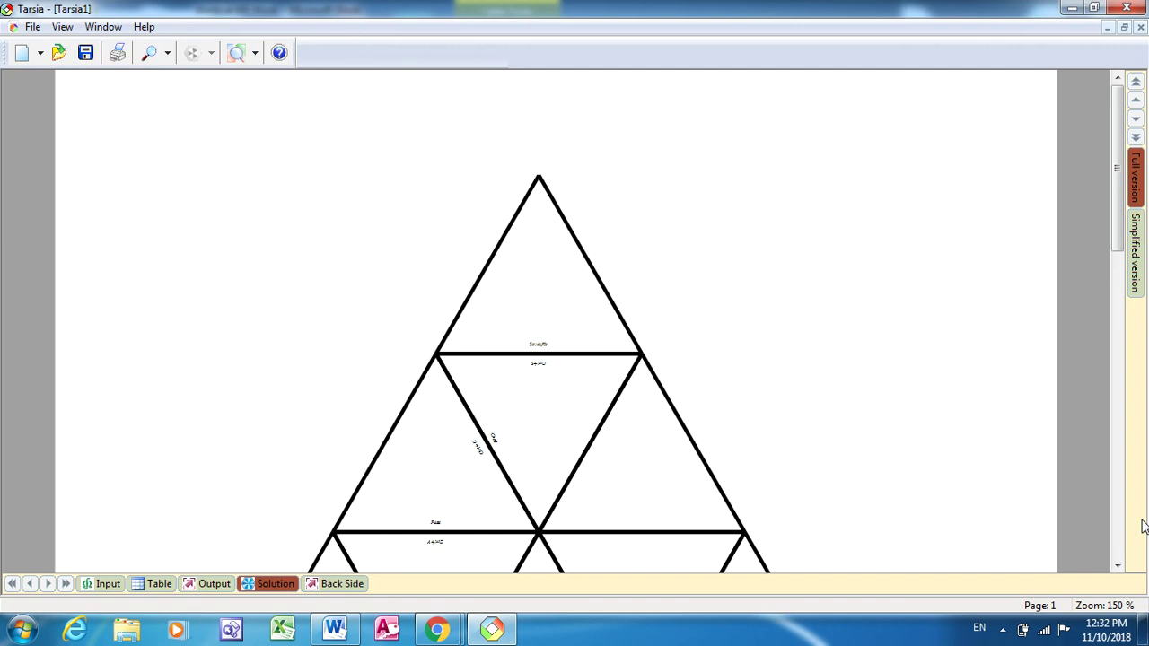
click(1118, 543)
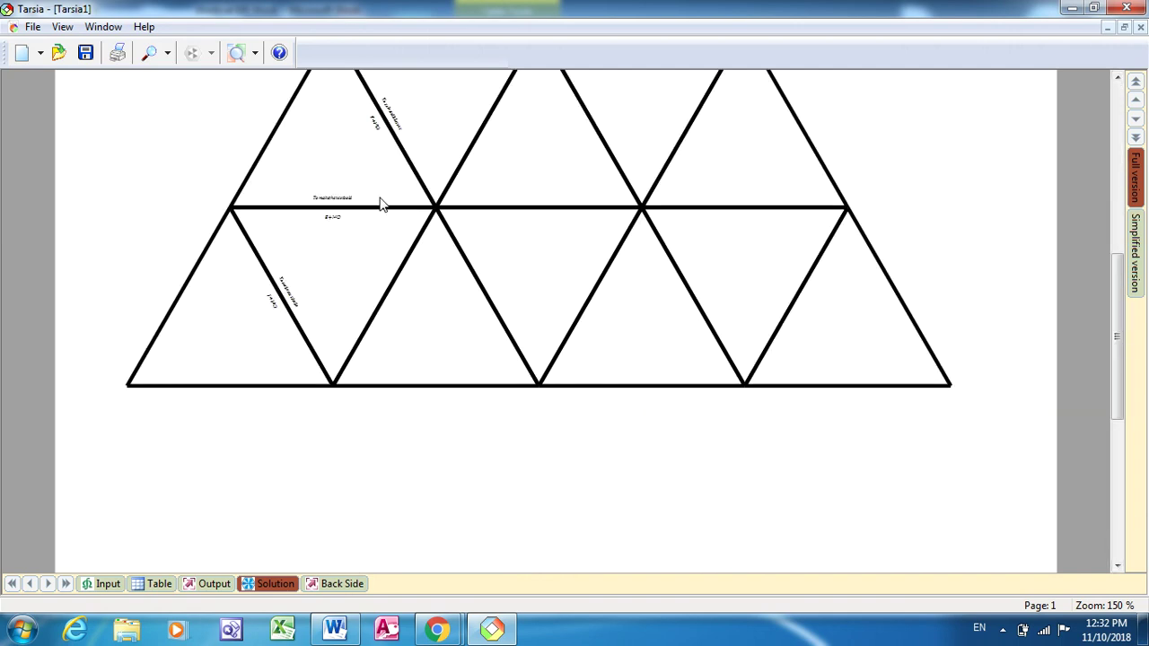
Zoom the solution to 300% and pan around to read pairs like Save a file – Ctrl + S.
click(167, 53)
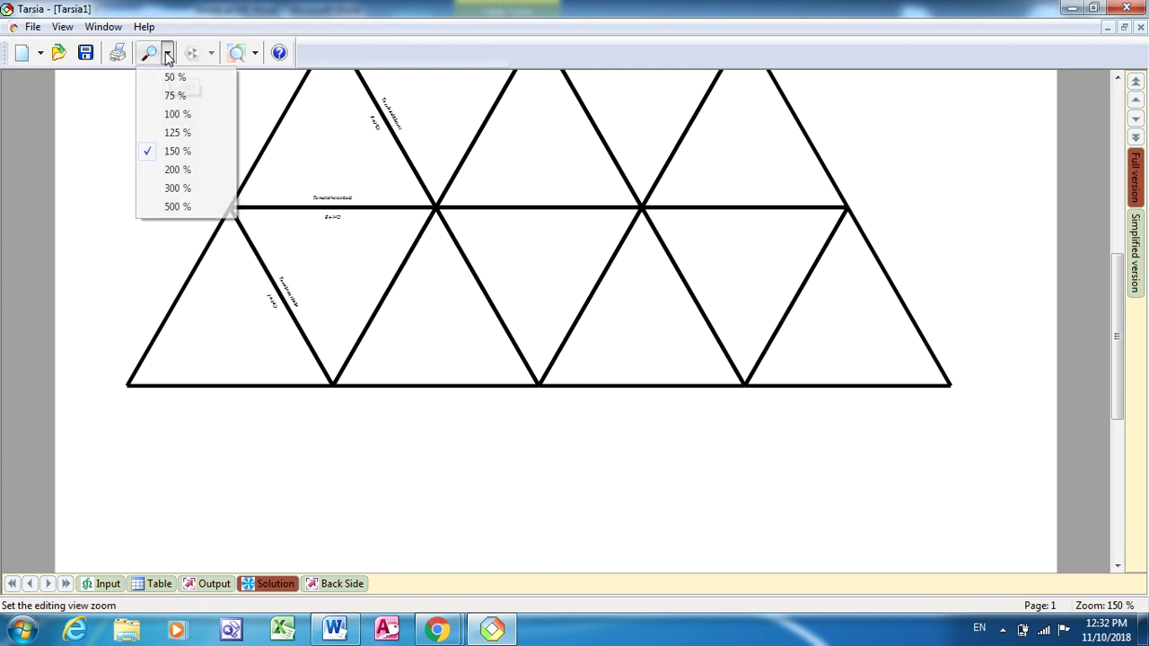
click(187, 188)
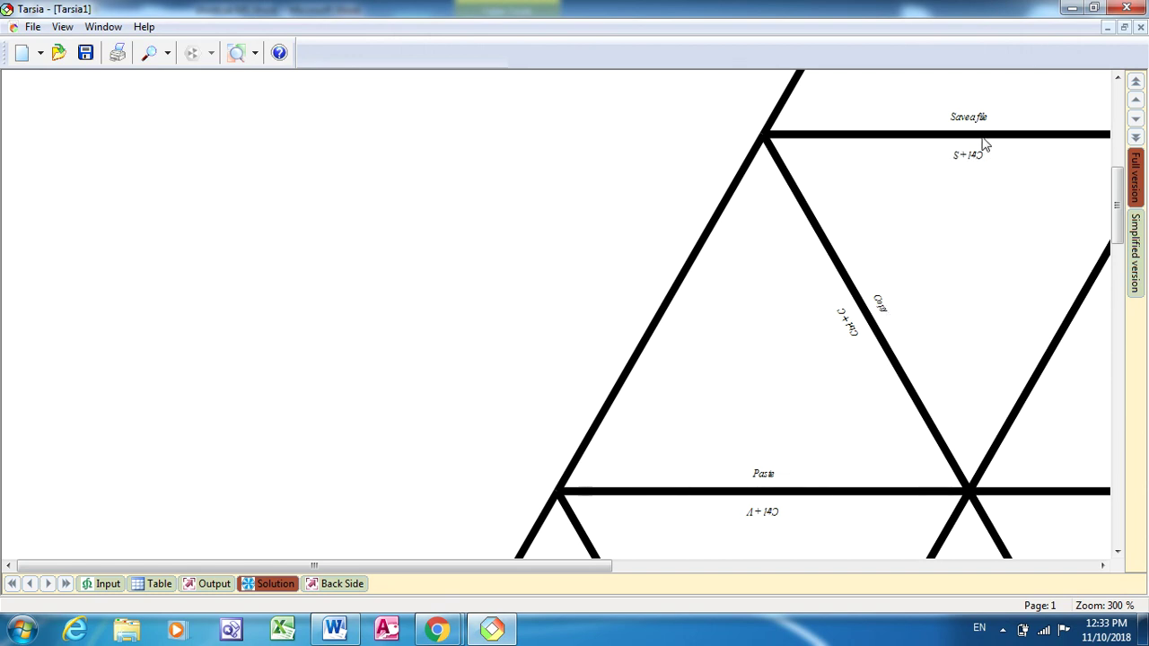
click(1051, 571)
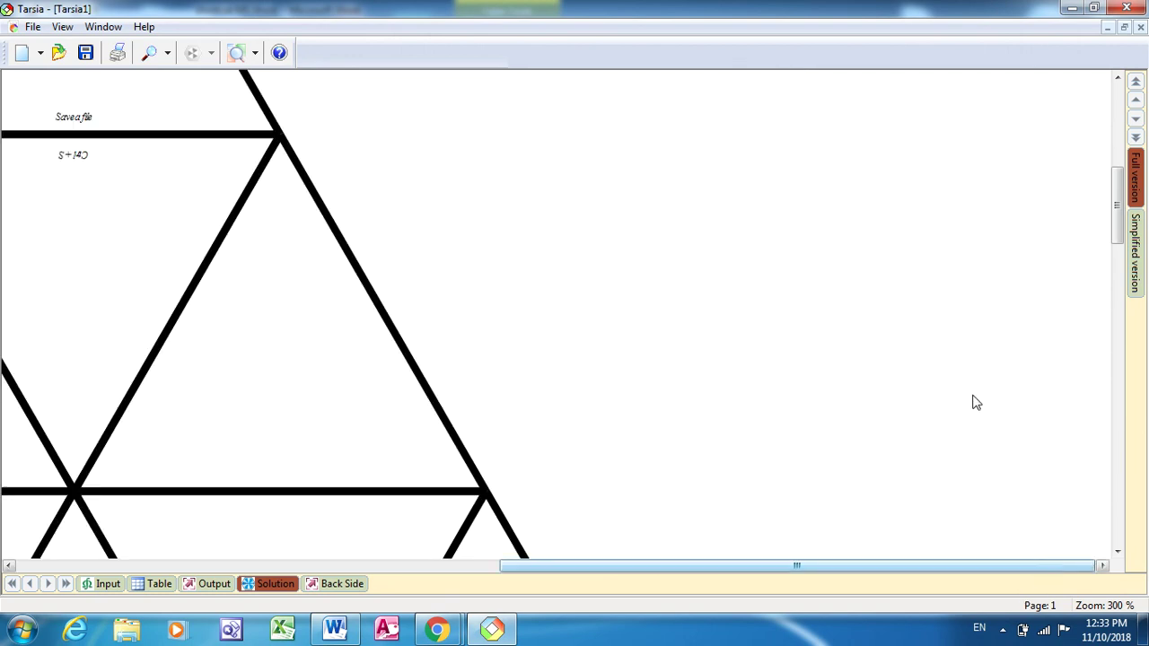
click(207, 568)
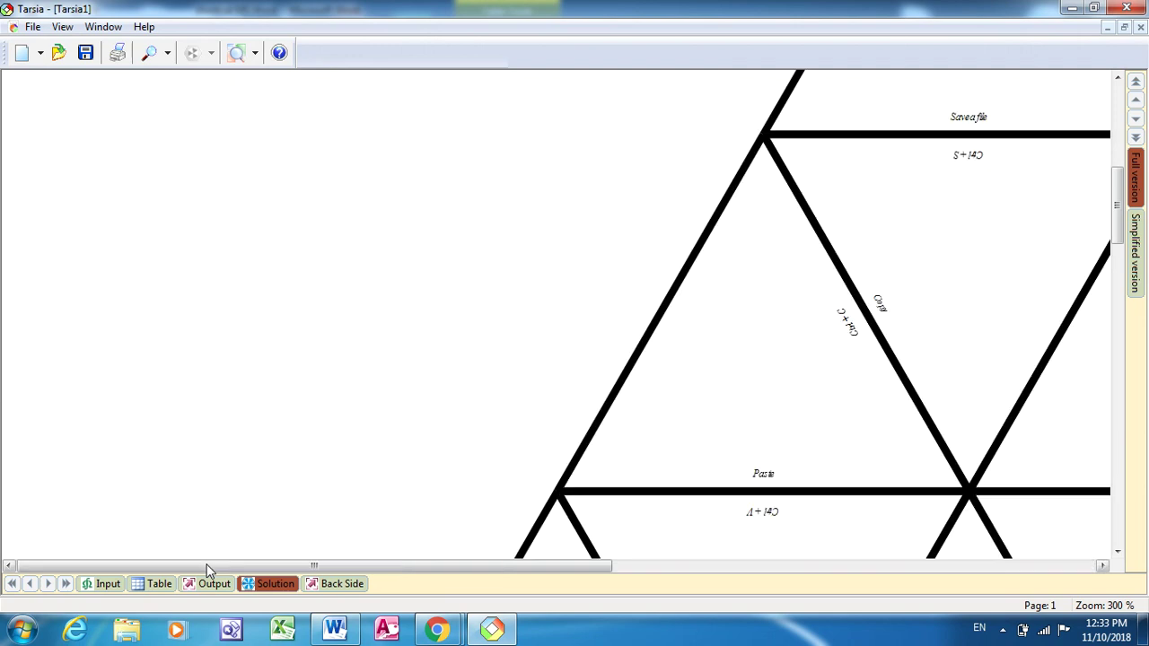
click(1117, 126)
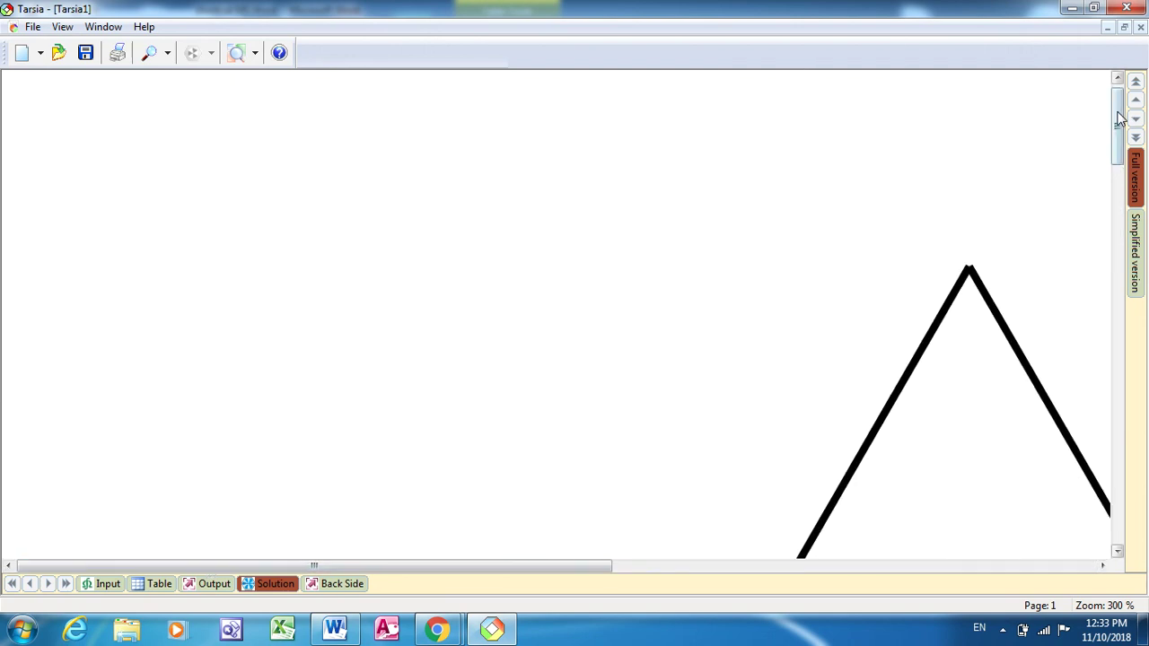
click(992, 567)
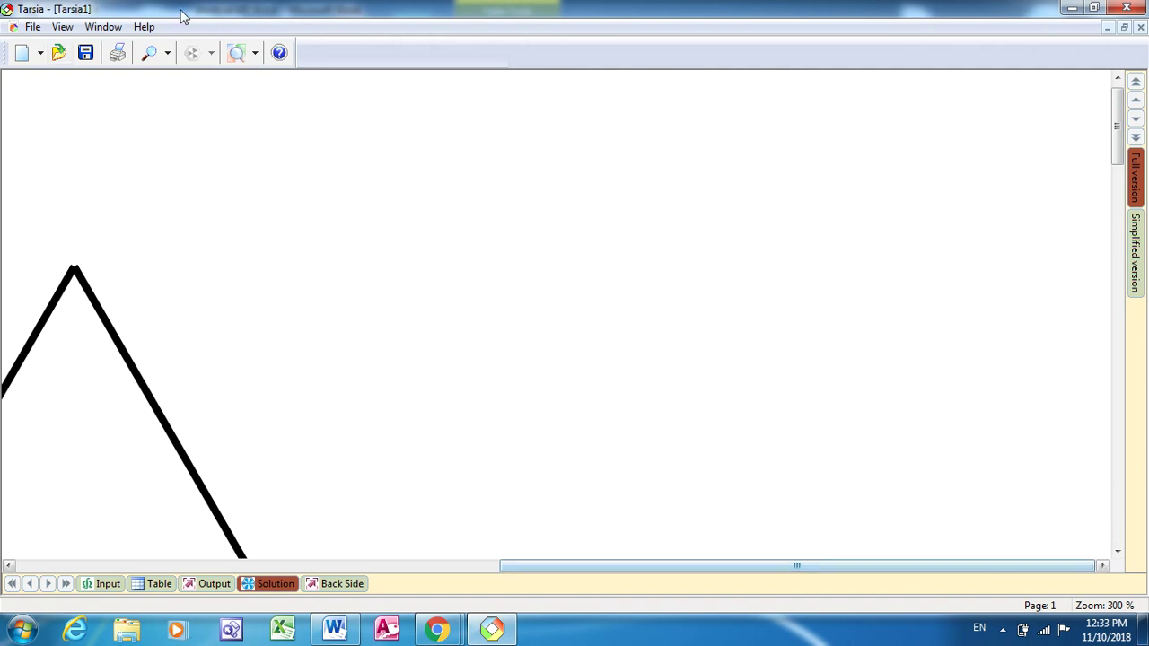
click(166, 54)
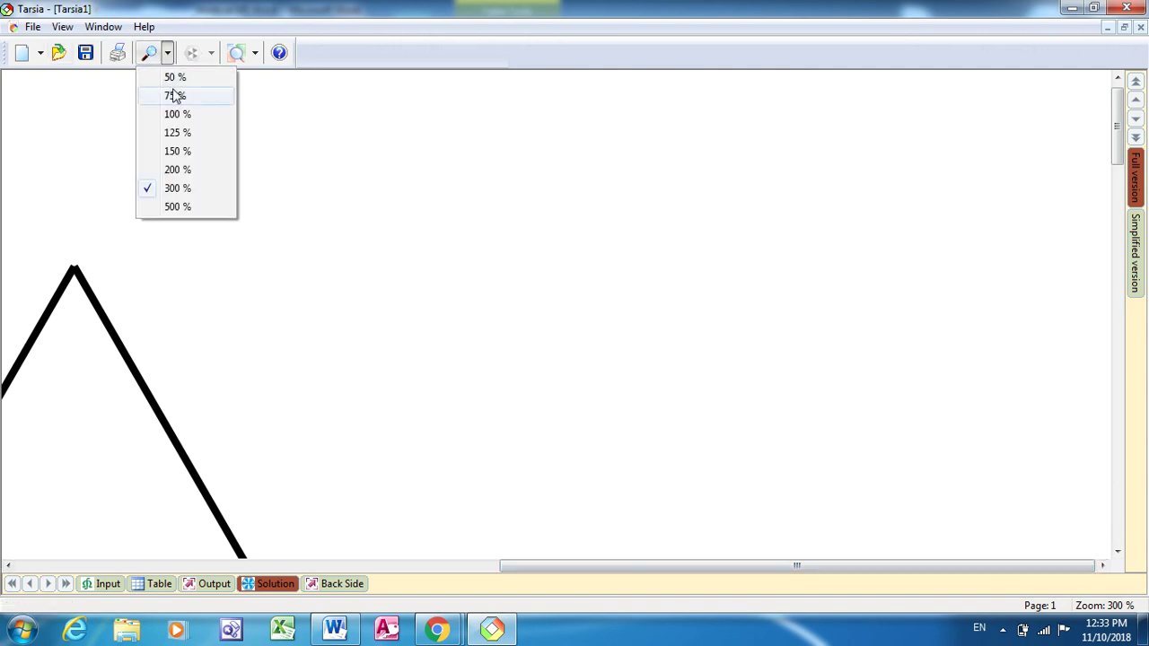
Zoom the solution back out to 125% and scroll down through the lower triangle rows.
click(178, 133)
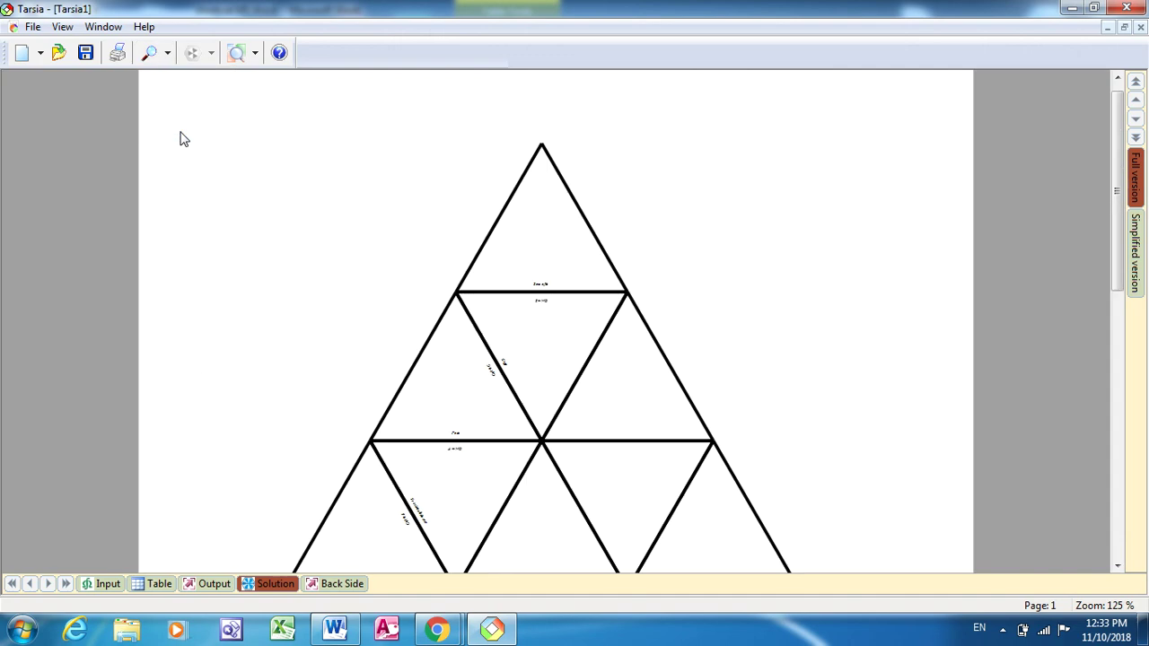
click(1118, 566)
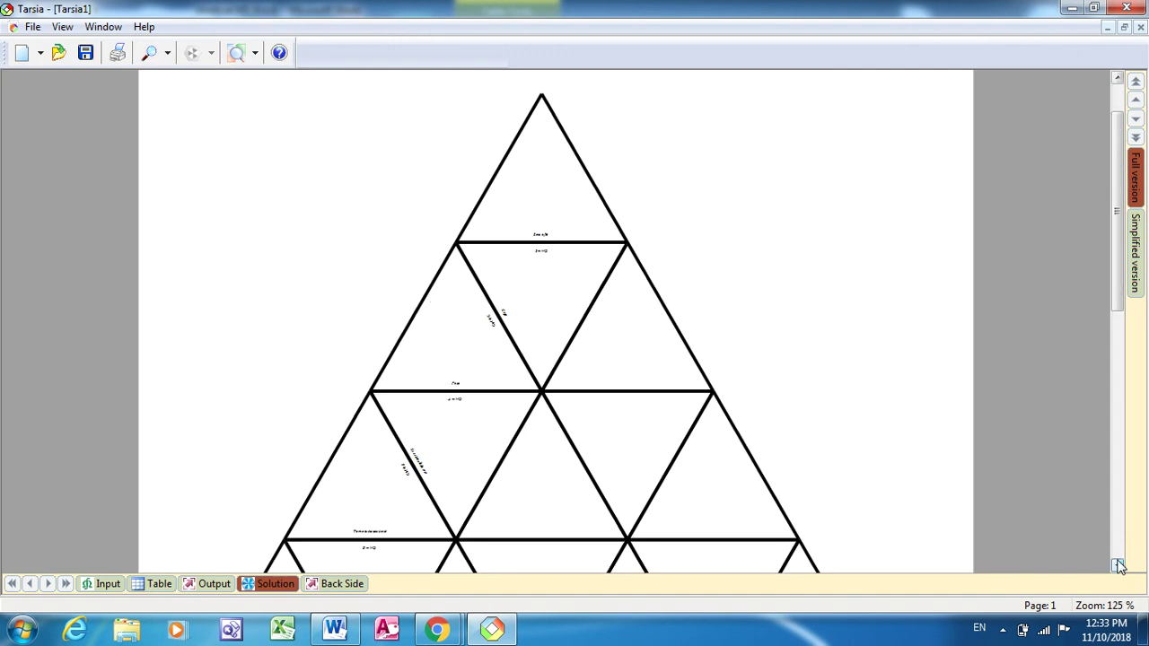
click(1118, 566)
click(1118, 566)
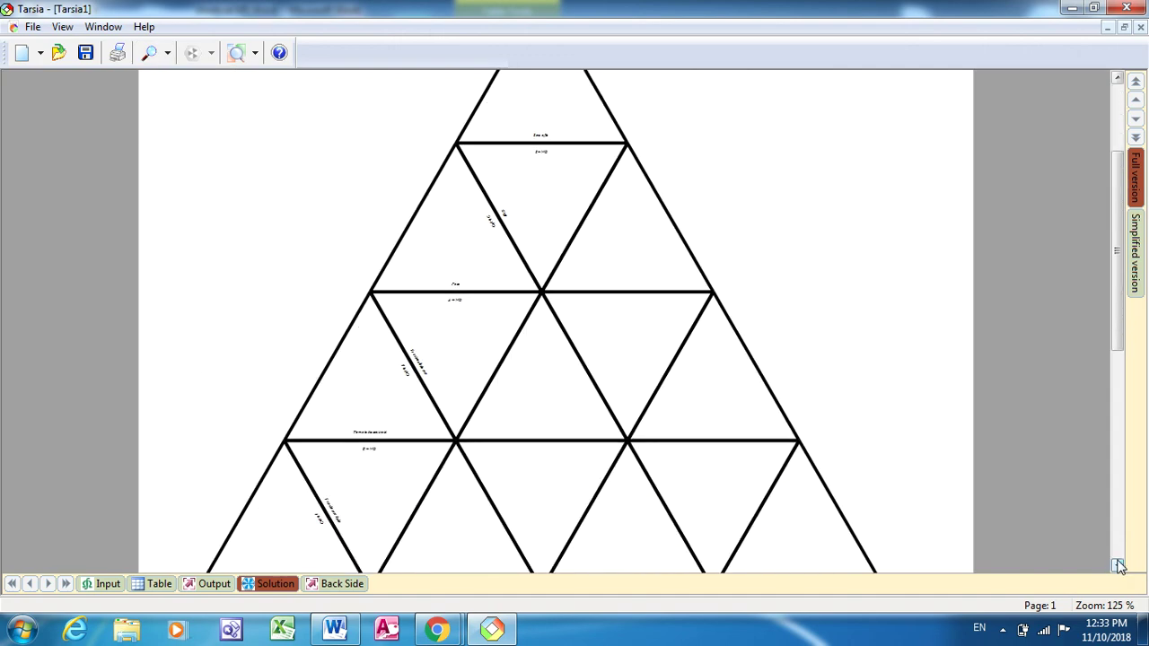